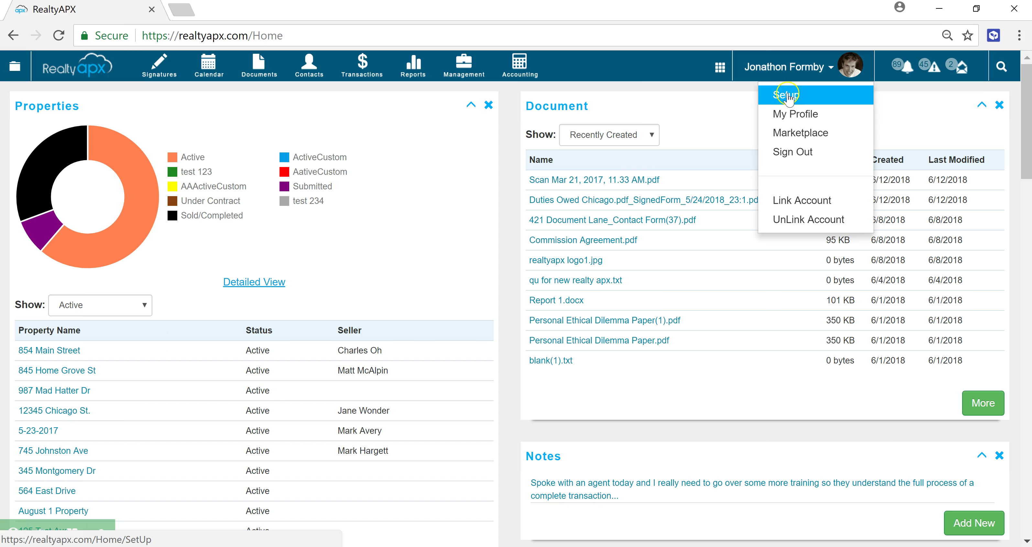
Go to the account's setup area and open the commissions setup page
left_click(781, 69)
left_click(781, 72)
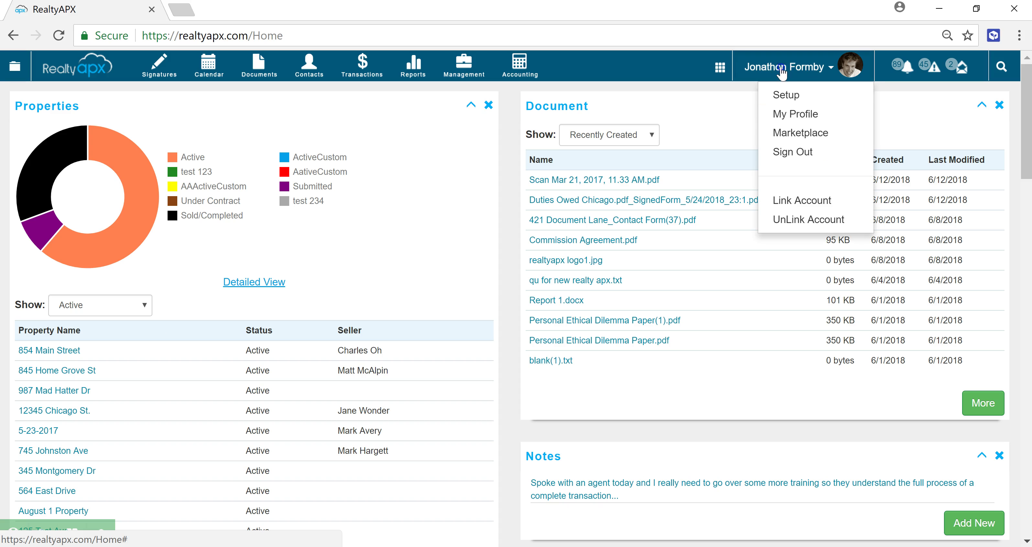
left_click(785, 96)
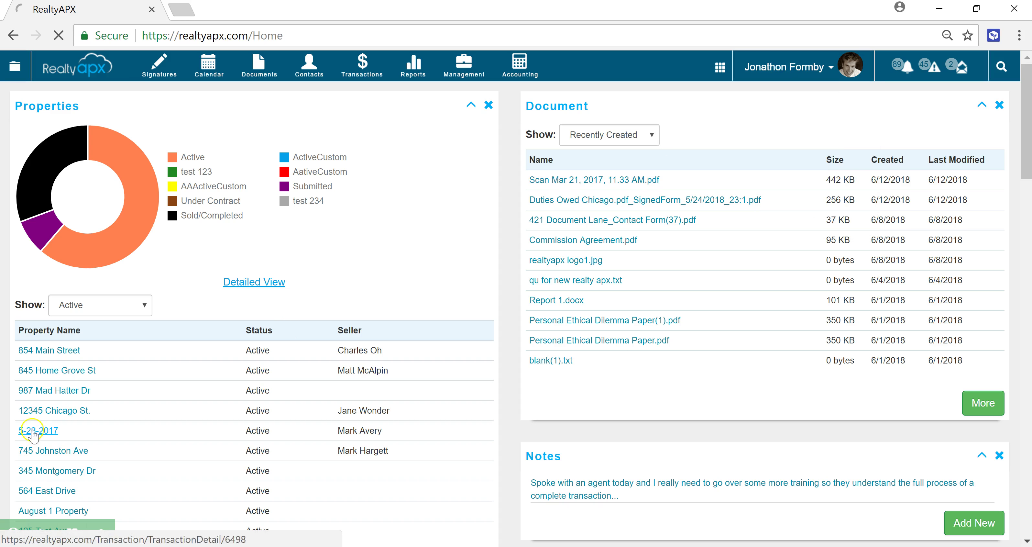
left_click(21, 69)
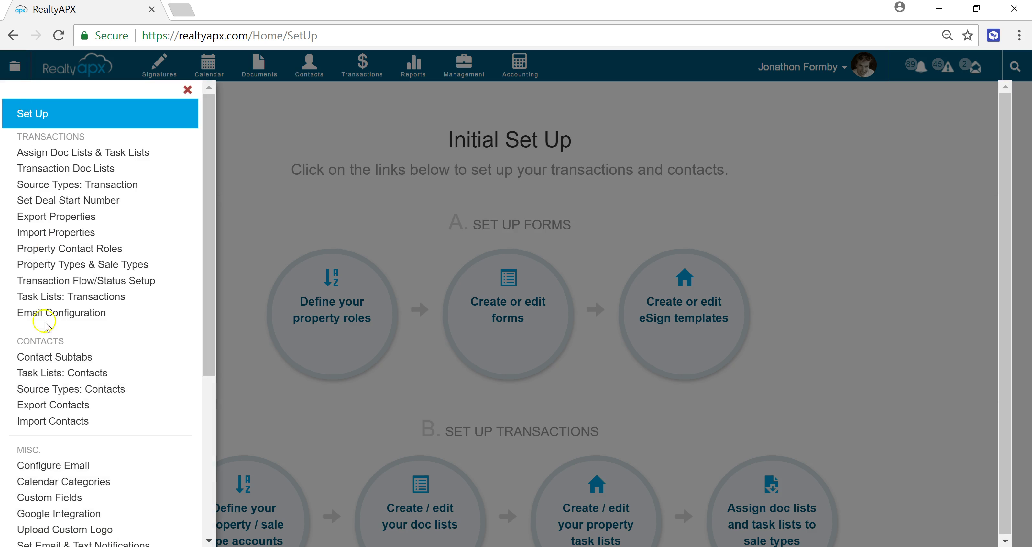
scroll(52, 320, "down", 6)
left_click(84, 414)
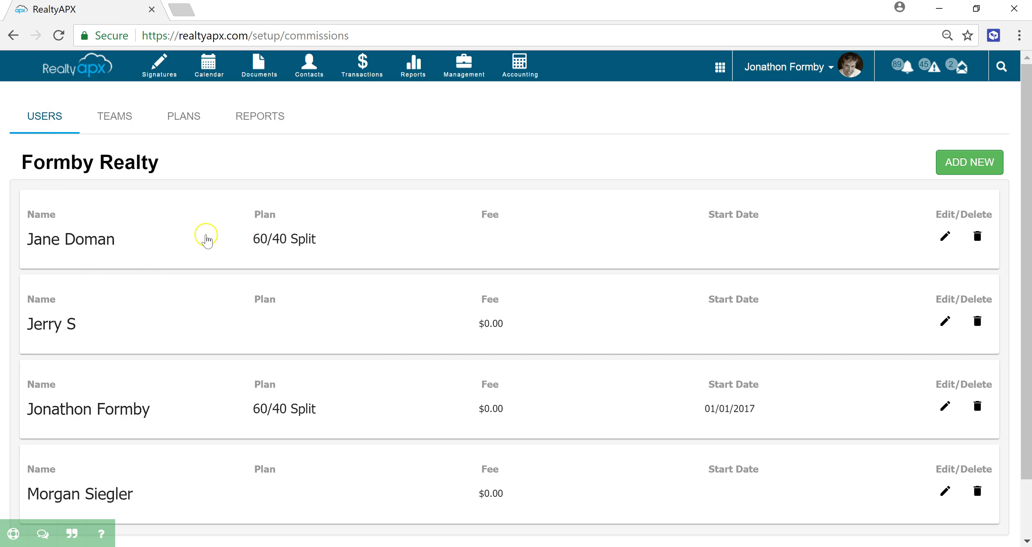
Look through the commission users, and open the commission plans to examine the existing ones
scroll(177, 201, "down", 2)
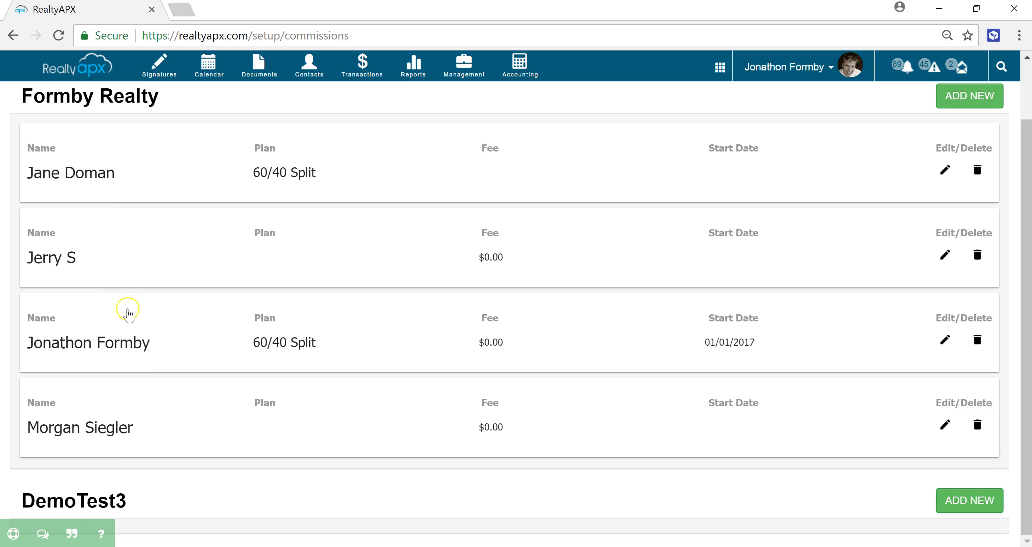
scroll(159, 245, "up", 2)
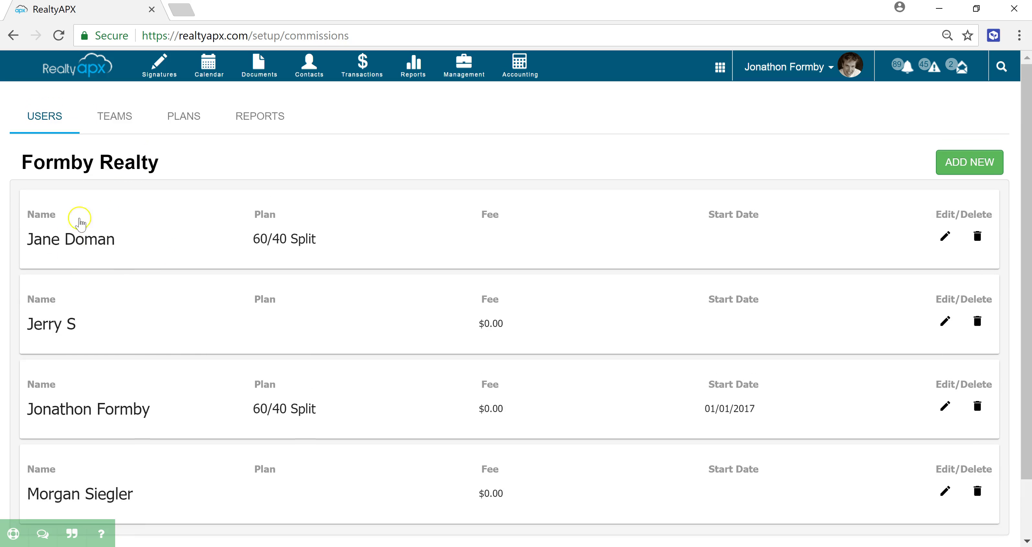
scroll(167, 273, "down", 2)
scroll(163, 270, "up", 2)
left_click(184, 119)
scroll(166, 357, "down", 4)
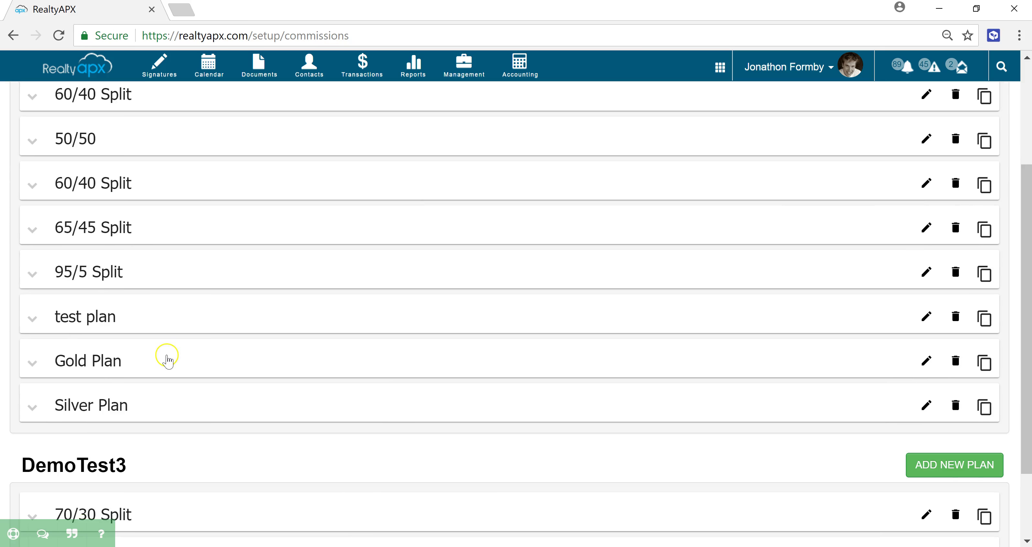
scroll(167, 357, "down", 1)
scroll(164, 358, "down", 1)
scroll(164, 360, "up", 1)
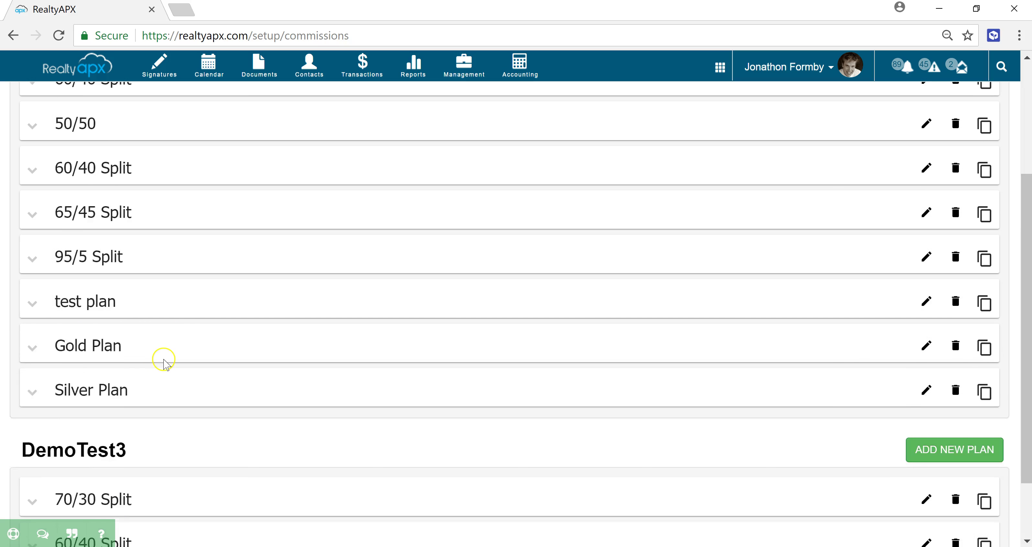
scroll(164, 360, "up", 4)
Add a commission plan for Formby Realty named Bronze Plan with a max cap value of 100000 and save it
left_click(947, 162)
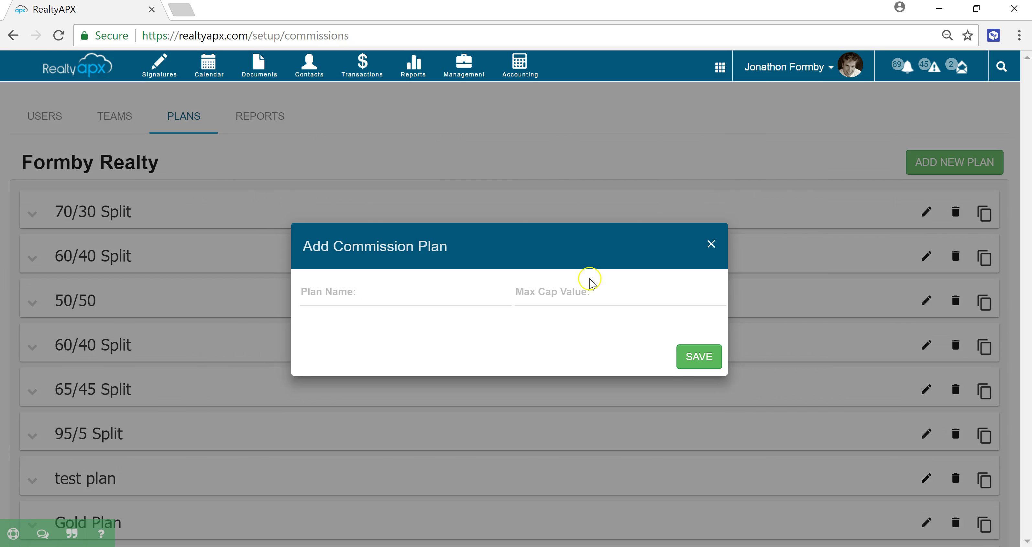
left_click(419, 295)
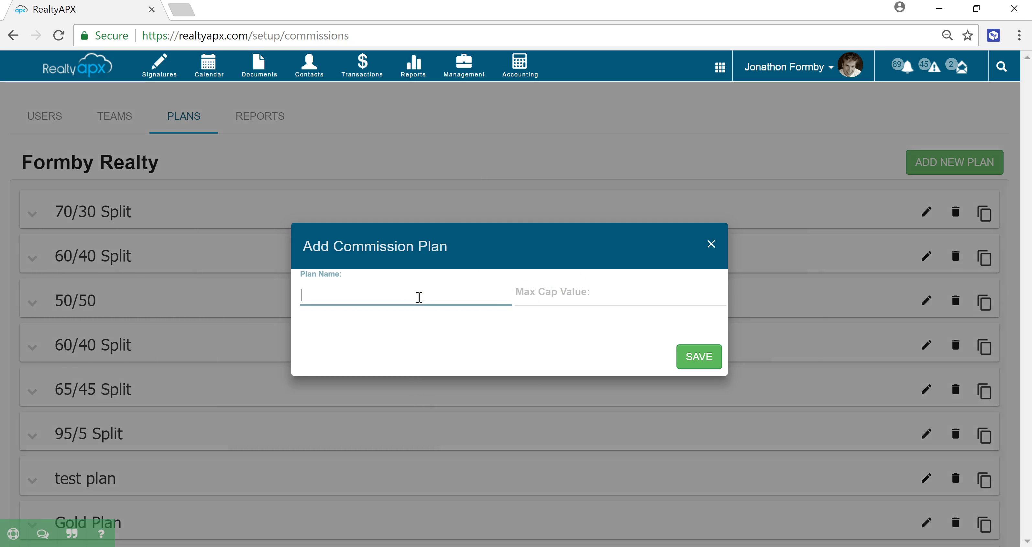
type("Bronze Plan")
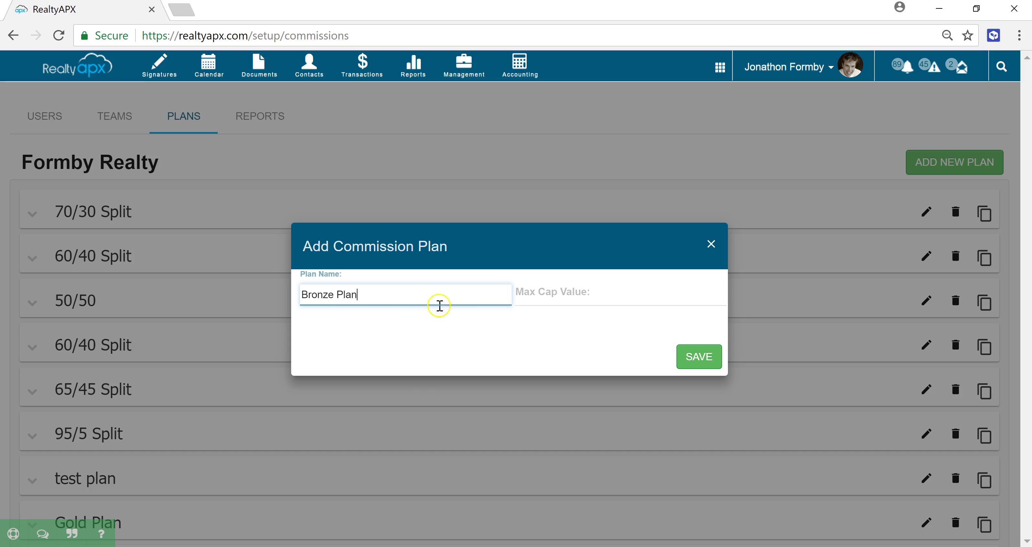
left_click(476, 331)
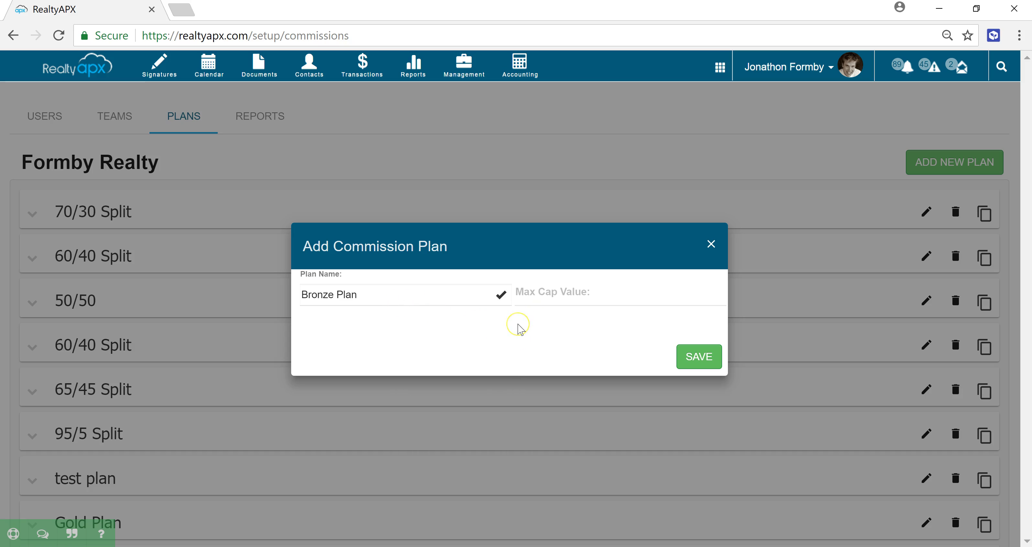
left_click(574, 292)
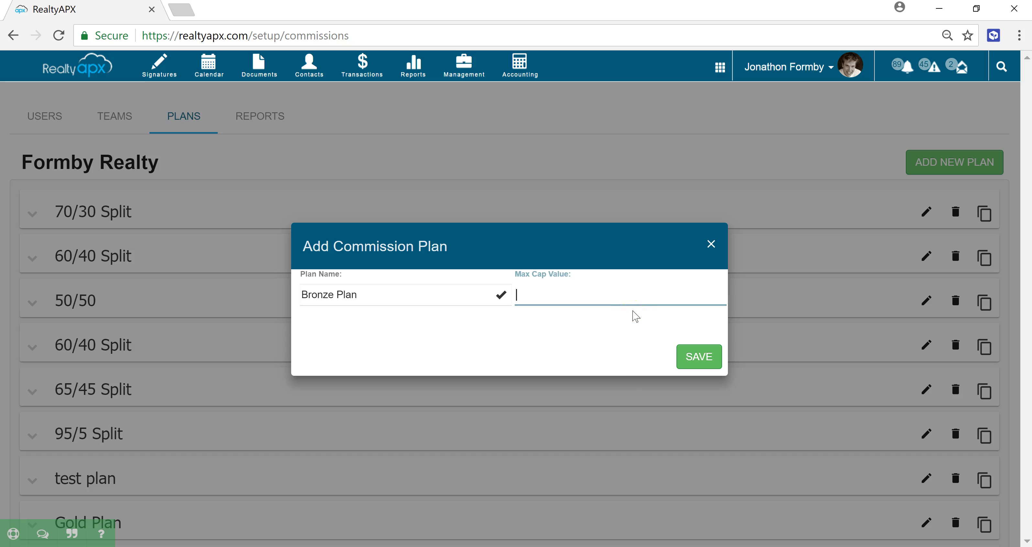
type("100000")
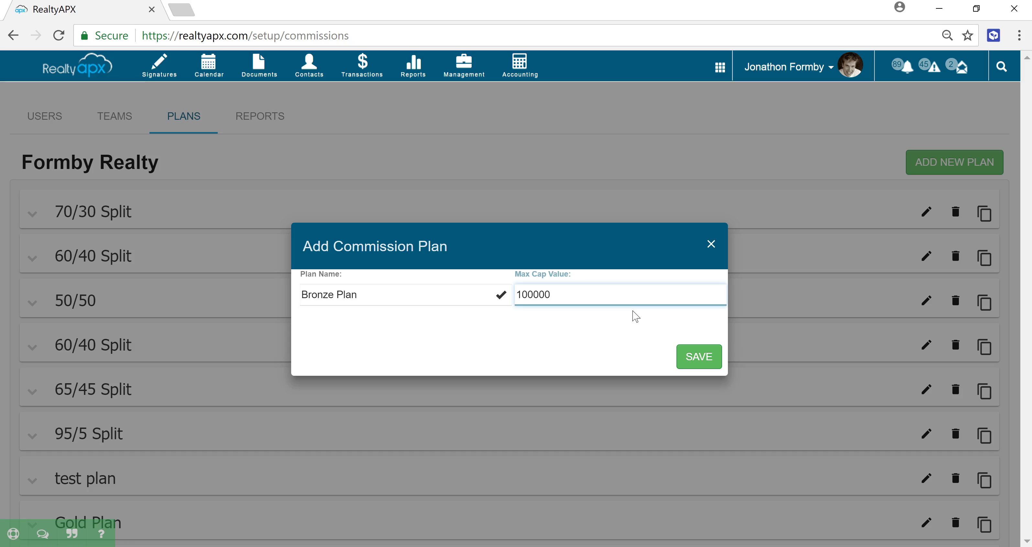
left_click(610, 309)
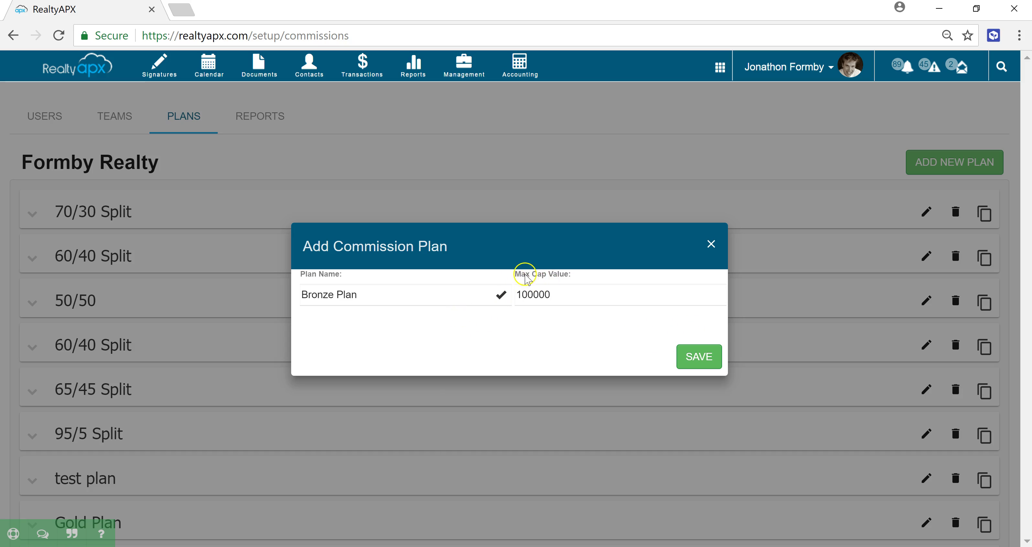
left_click(697, 357)
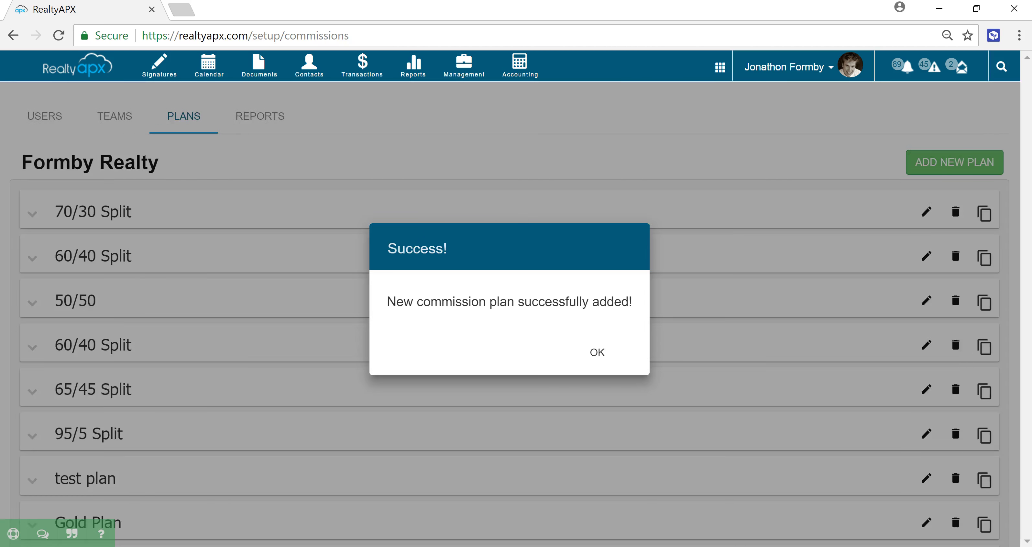
left_click(596, 351)
Start a new plan item under Bronze Plan and name it 60/40
scroll(143, 421, "down", 4)
left_click(56, 441)
scroll(133, 437, "down", 2)
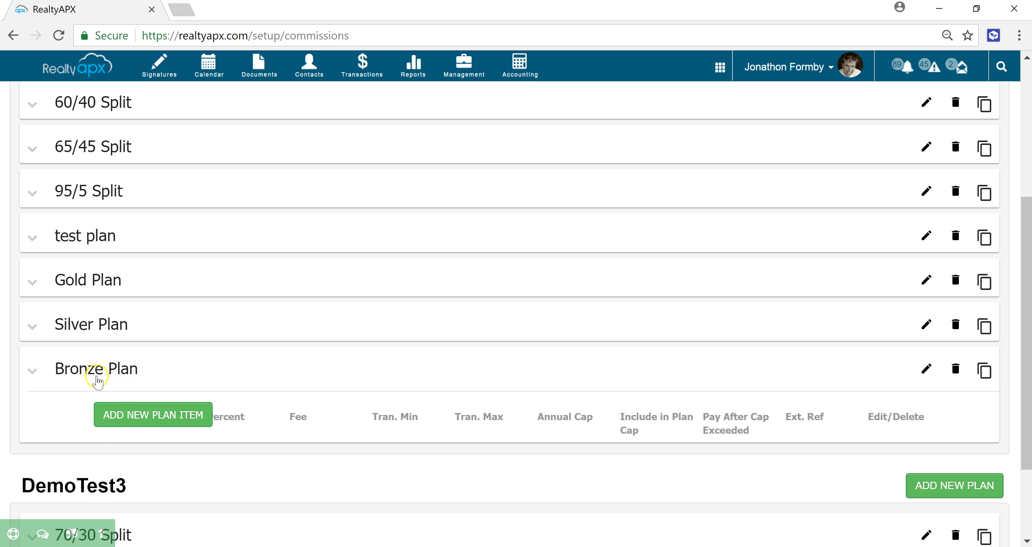
left_click(165, 415)
scroll(463, 243, "down", 2)
scroll(504, 288, "down", 4)
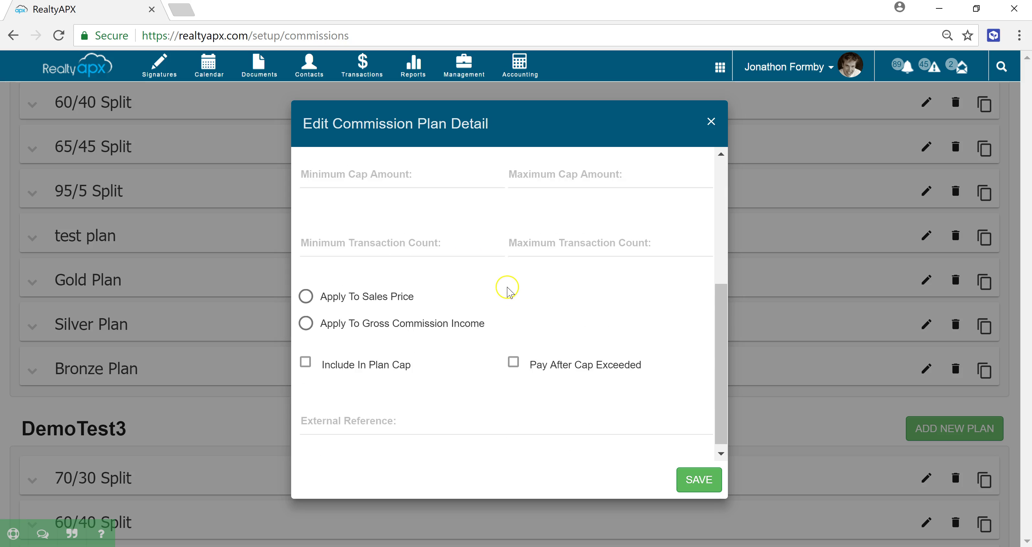
scroll(505, 288, "up", 6)
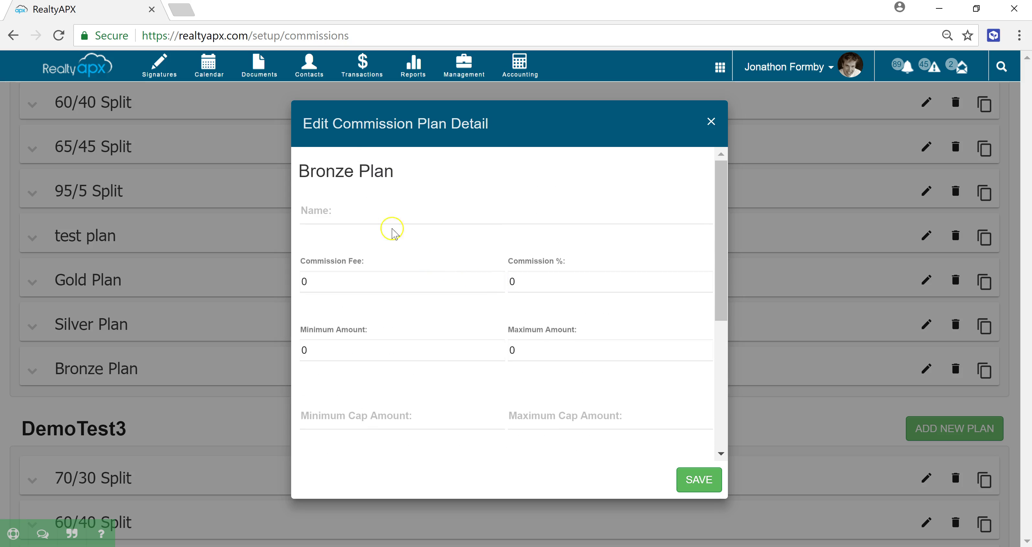
left_click(339, 210)
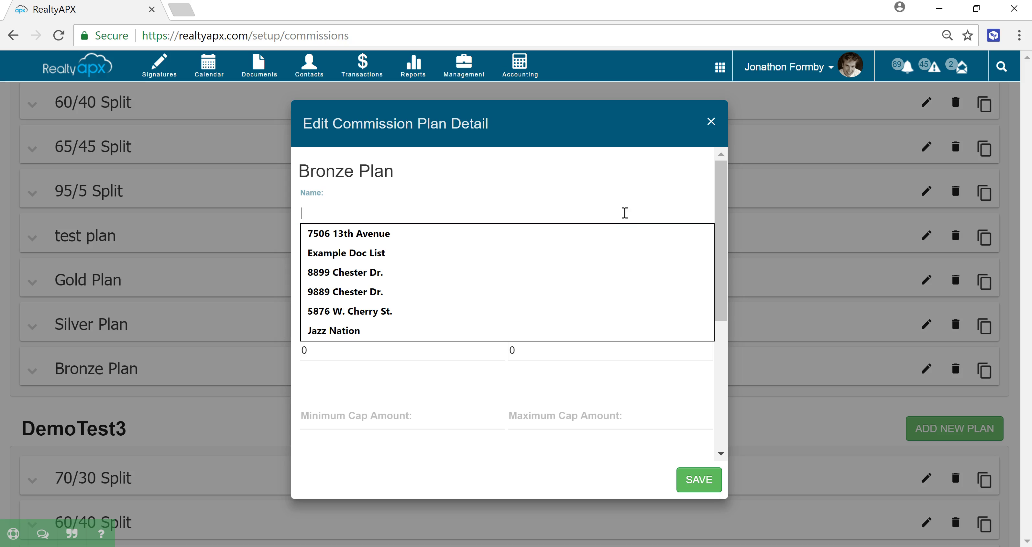
type("60/40")
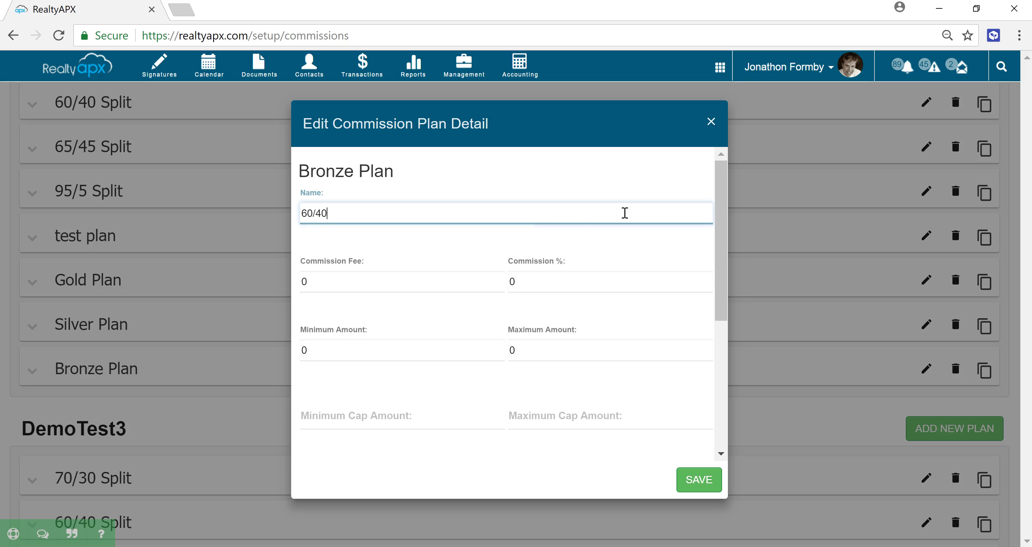
left_click(441, 239)
left_click(307, 218)
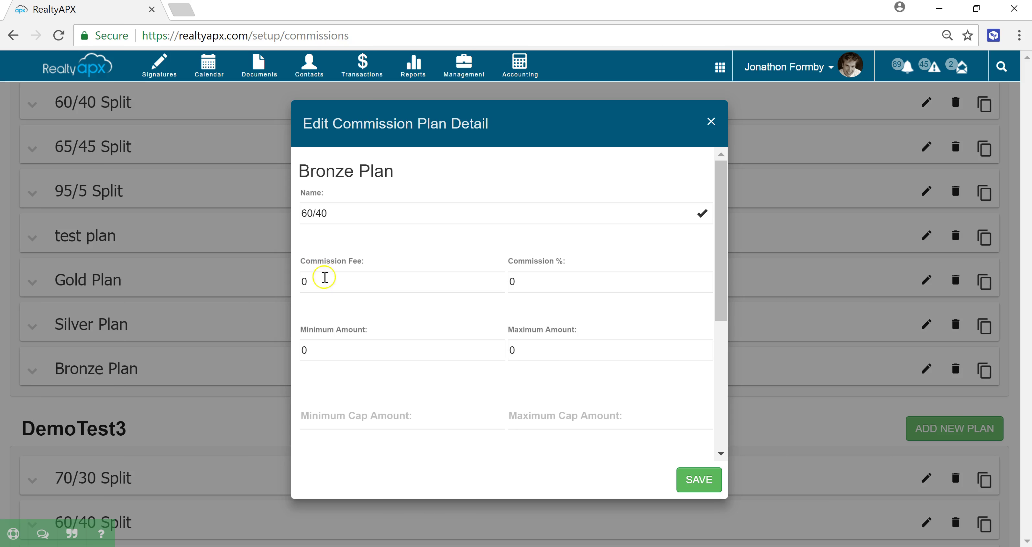
Set the plan item's commission percentage to 40
left_click(561, 282)
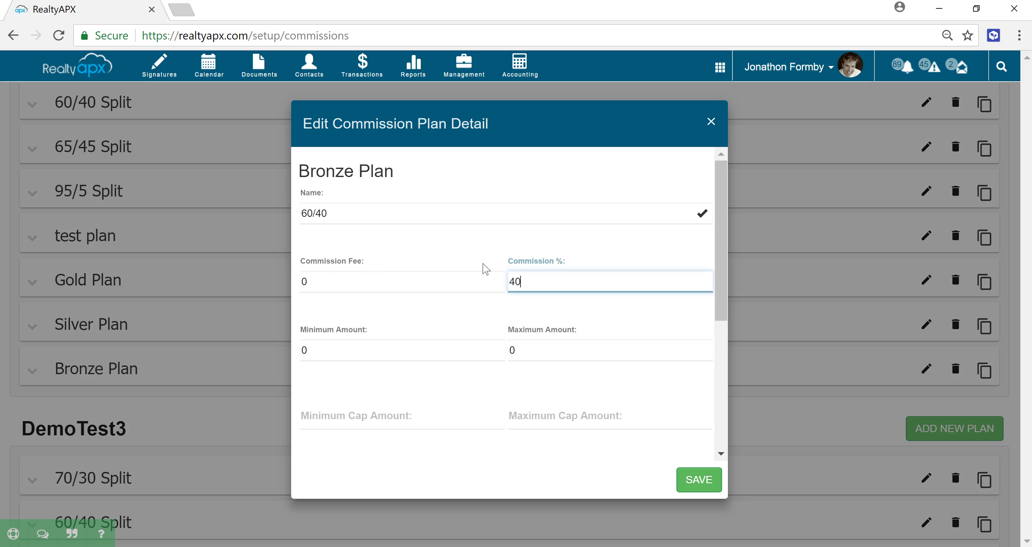
type("40")
left_click(458, 243)
left_click(452, 249)
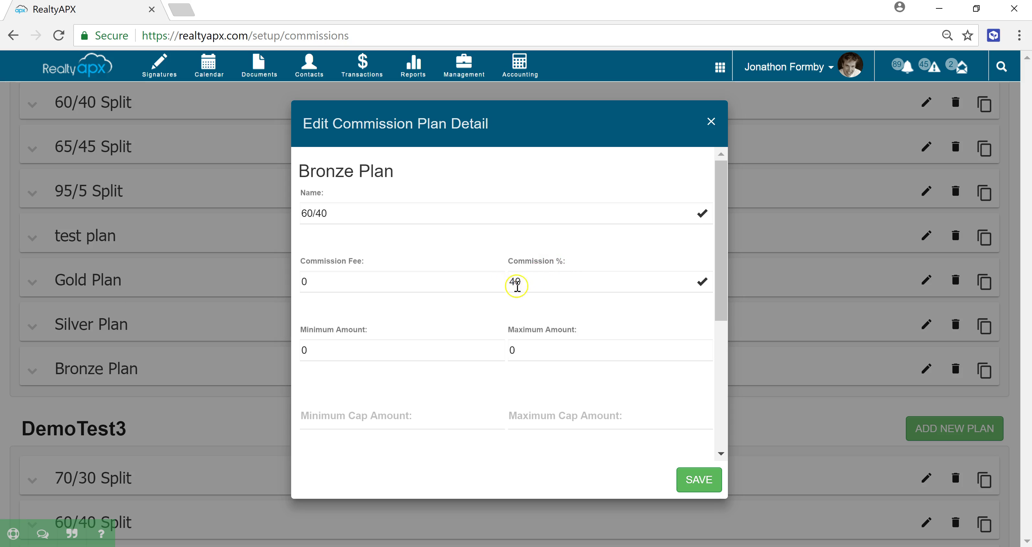
Set the plan item's minimum amount to 100 and its maximum amount to 200000
scroll(482, 279, "down", 2)
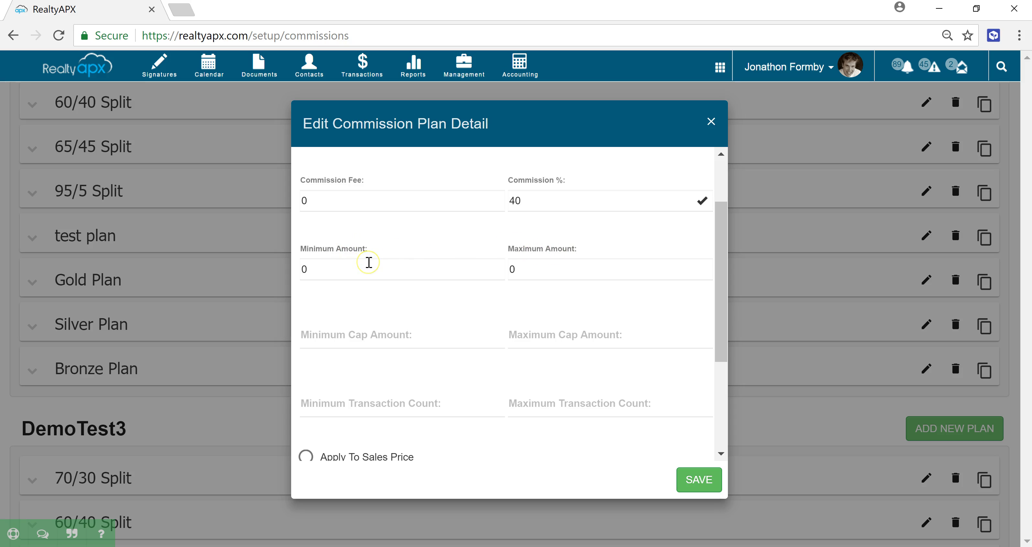
scroll(369, 262, "up", 2)
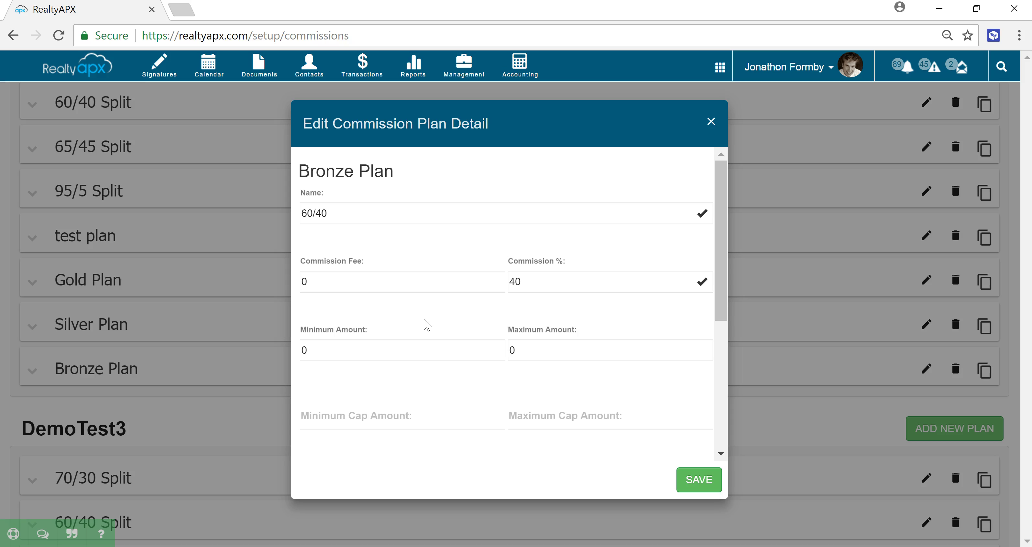
left_click_drag(348, 350, 270, 349)
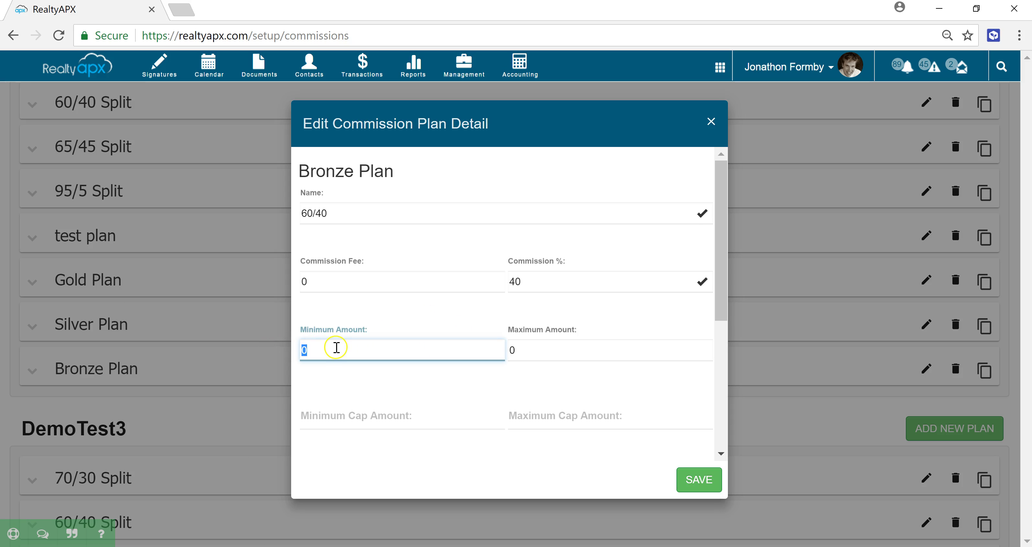
left_click(375, 369)
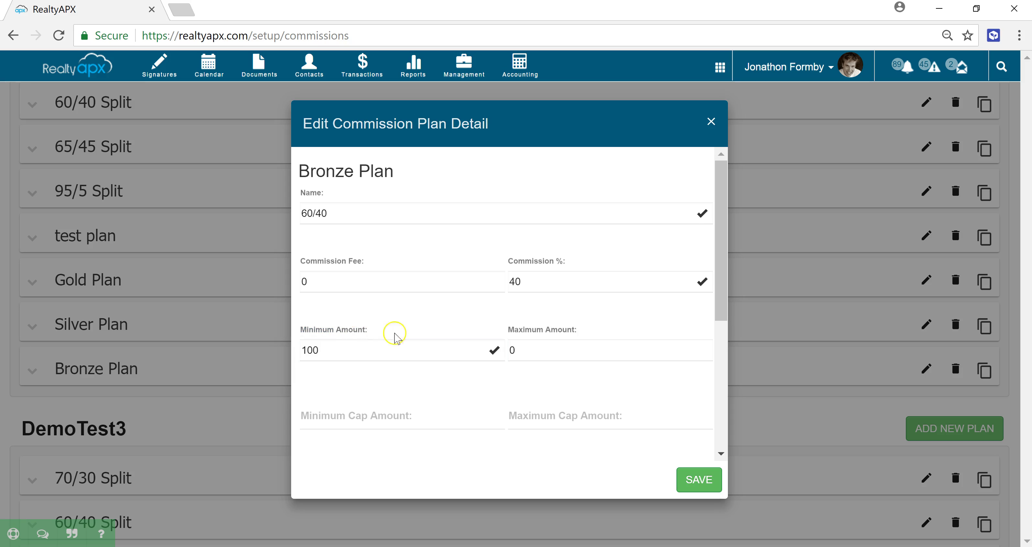
left_click(549, 347)
left_click(557, 348)
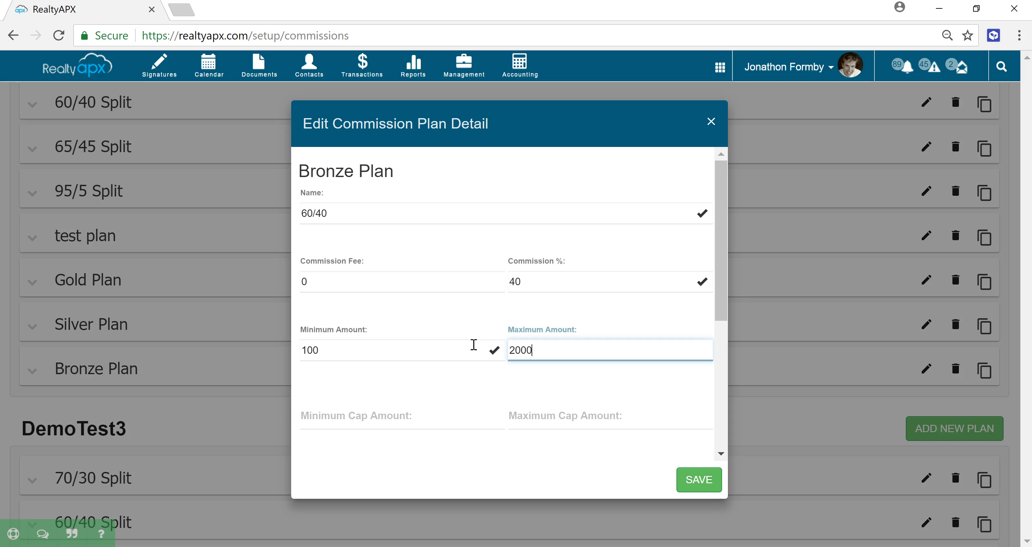
left_click(541, 387)
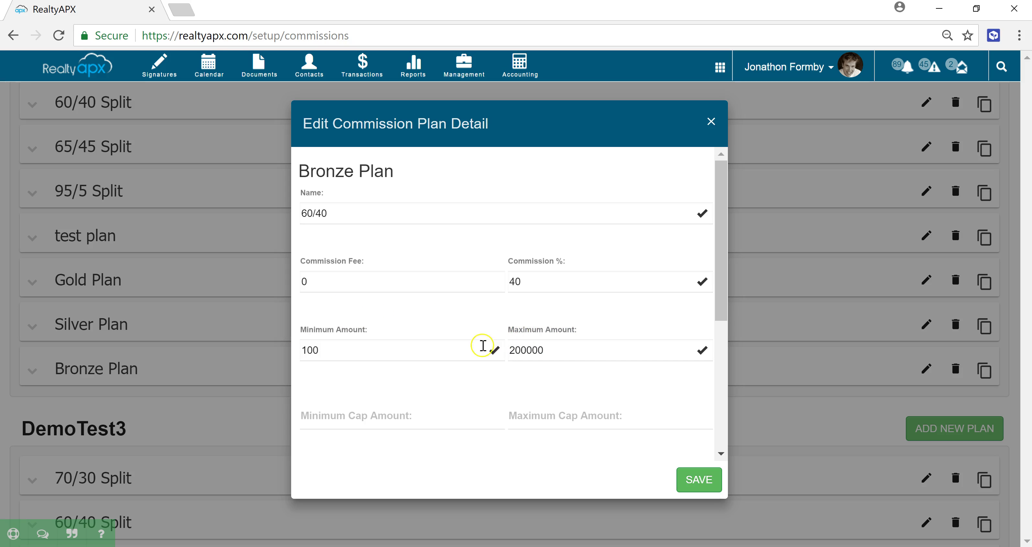
Set the plan item's minimum cap amount to 0
scroll(454, 326, "down", 2)
scroll(444, 318, "up", 2)
scroll(460, 379, "down", 2)
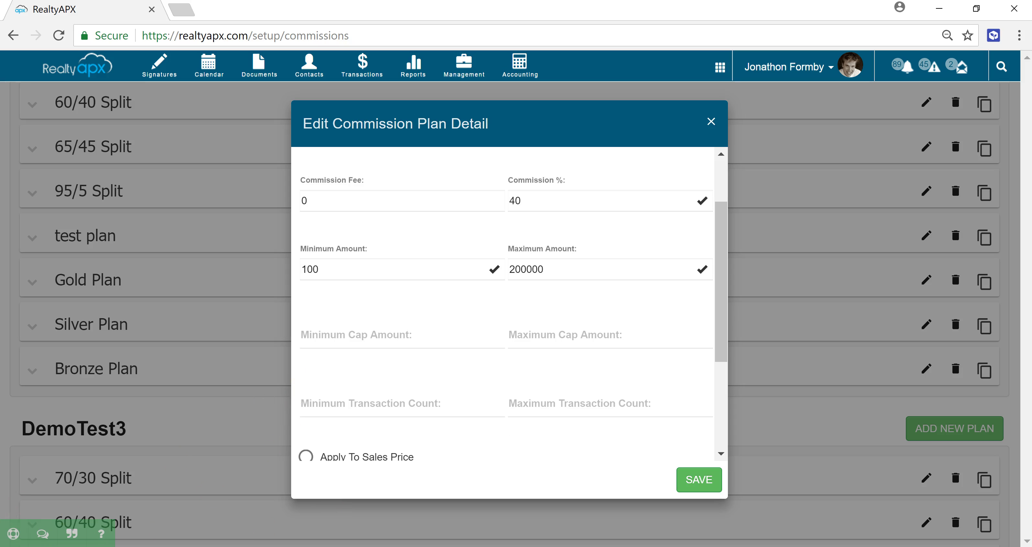
scroll(496, 316, "up", 2)
scroll(493, 319, "down", 2)
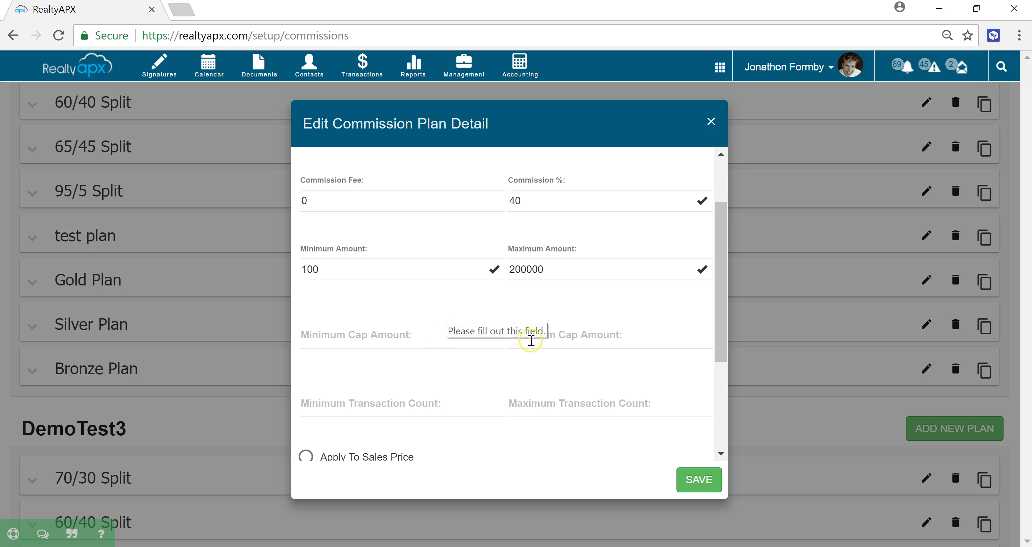
scroll(428, 334, "up", 2)
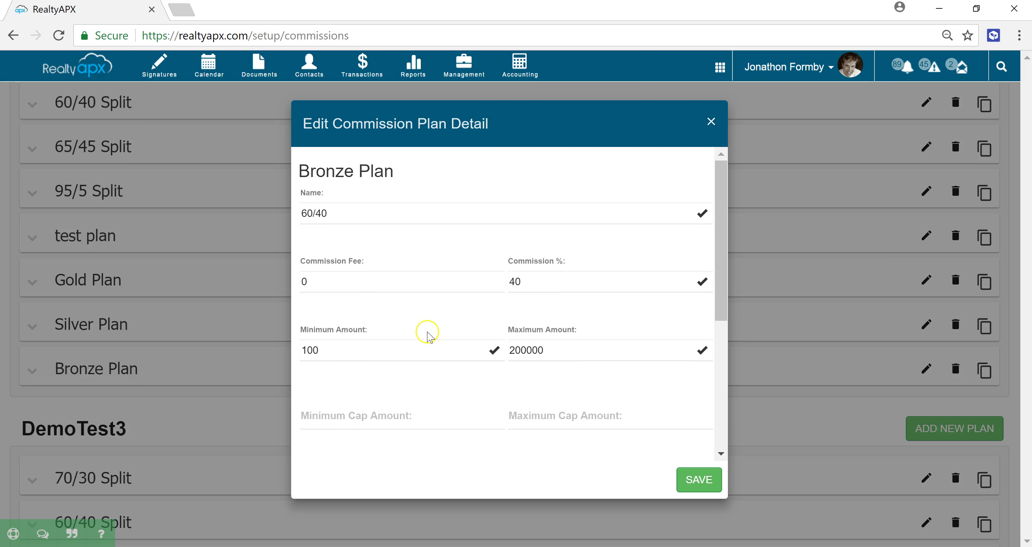
scroll(369, 404, "down", 2)
left_click(360, 338)
scroll(374, 361, "up", 2)
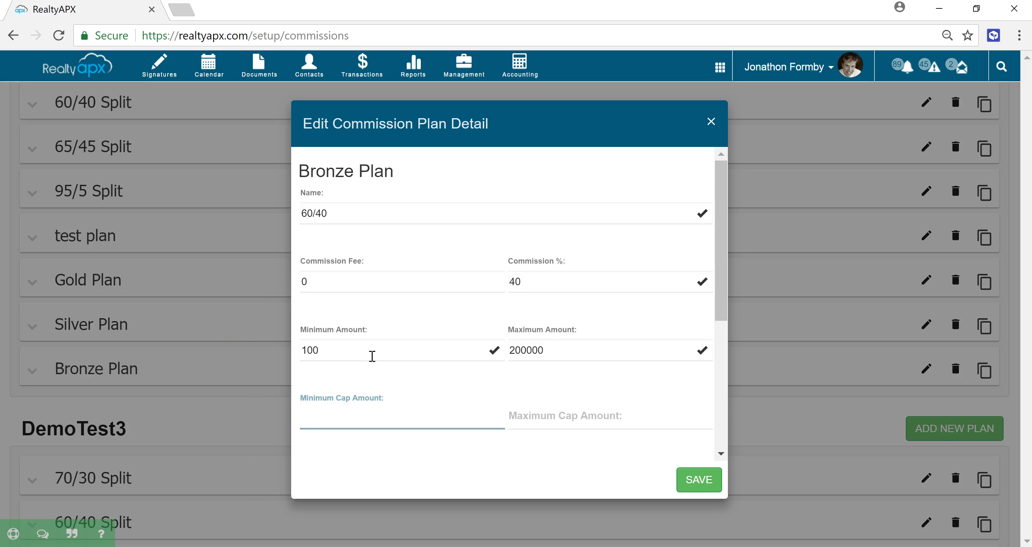
type("0")
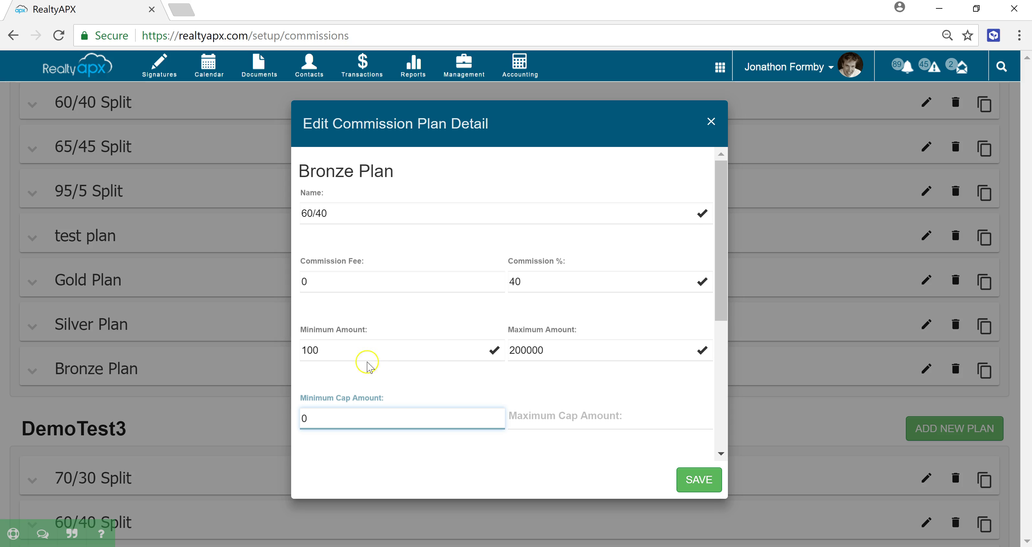
Set the plan item's maximum cap amount to 40000
left_click(380, 384)
left_click(570, 428)
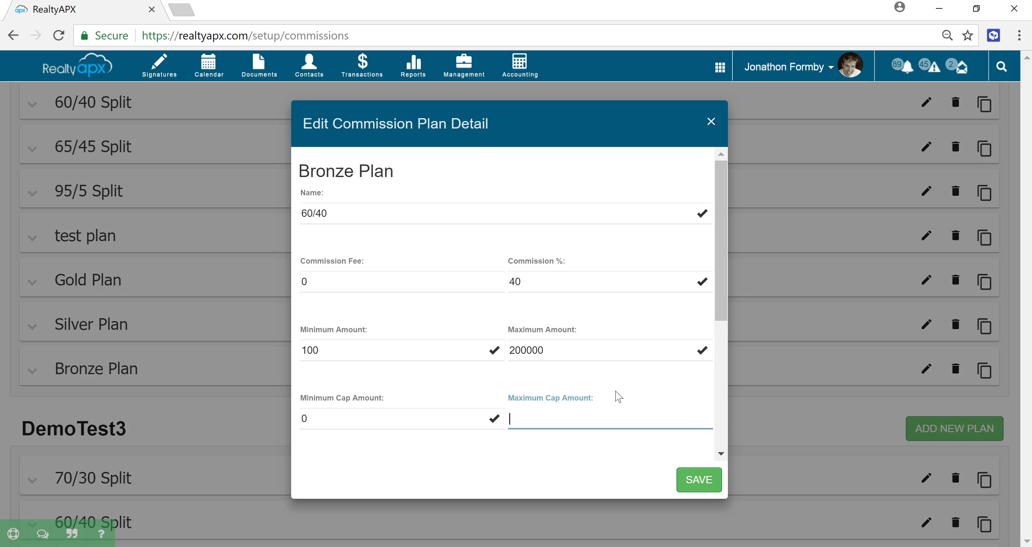
type("4000")
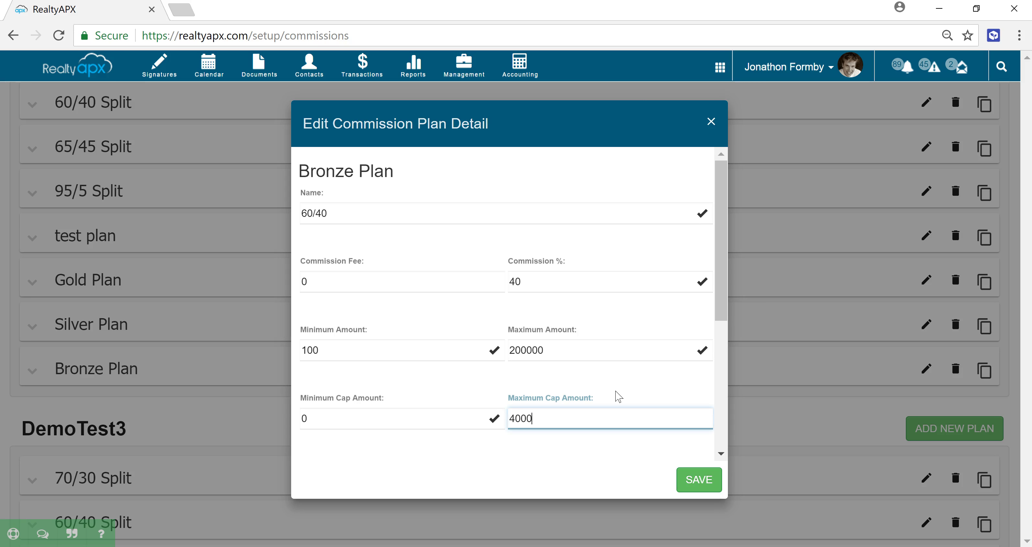
type("0")
left_click(528, 459)
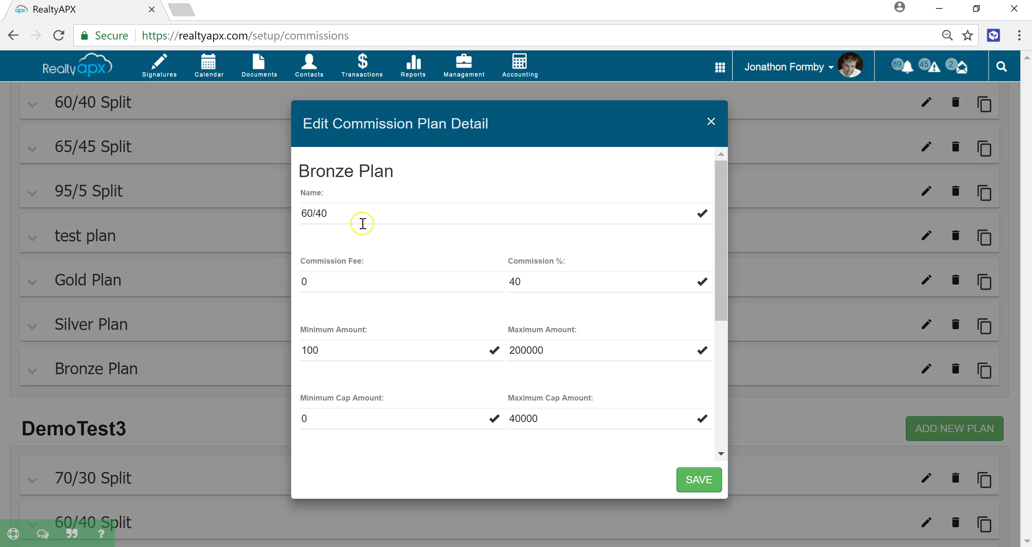
Set the plan item's minimum transaction count to 0 and its maximum transaction count to 10
scroll(445, 274, "down", 5)
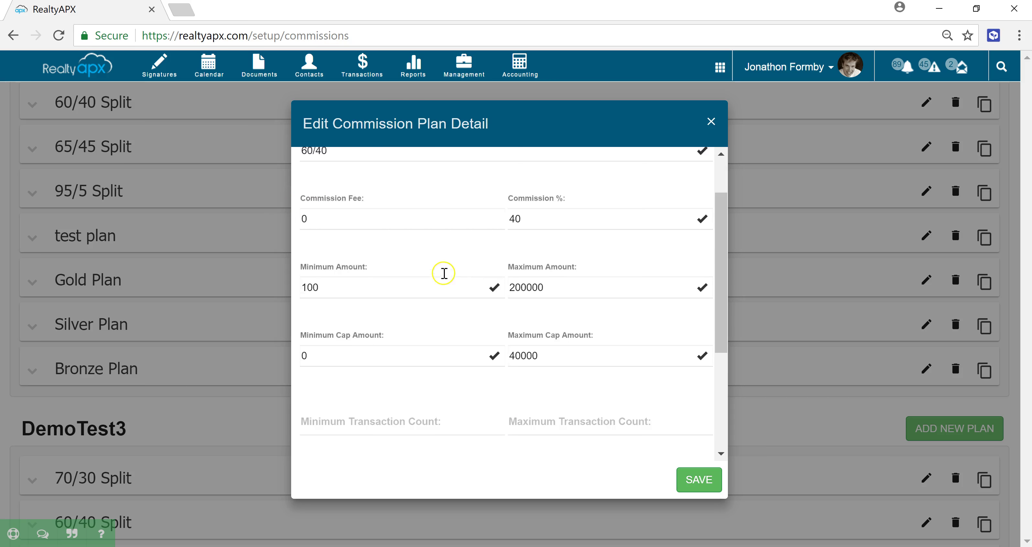
scroll(448, 284, "up", 2)
left_click(397, 320)
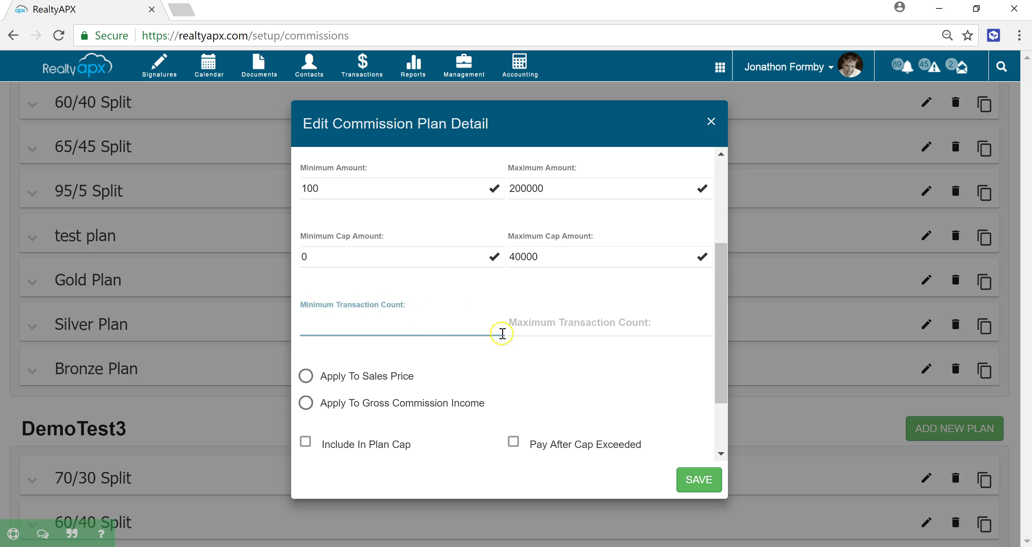
type("0")
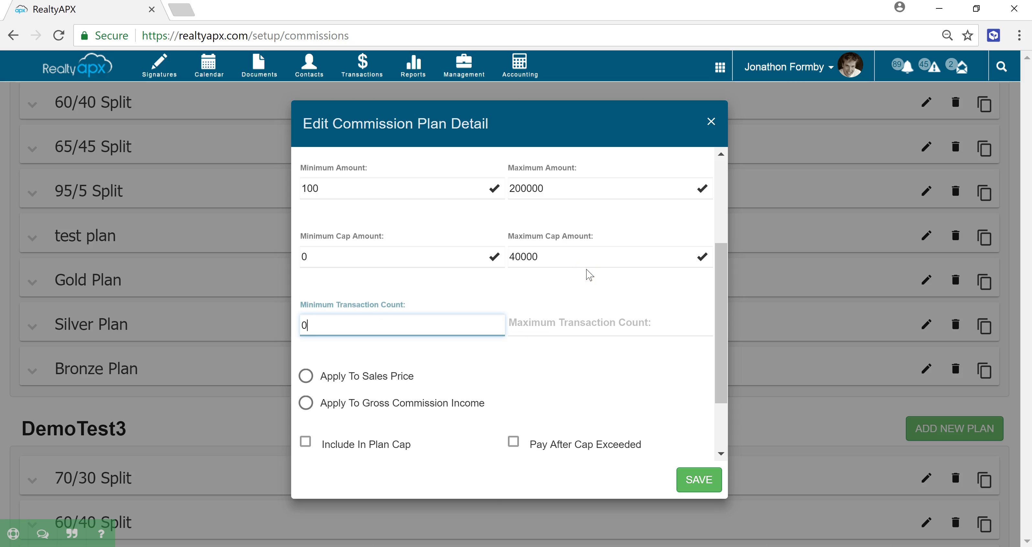
left_click(557, 317)
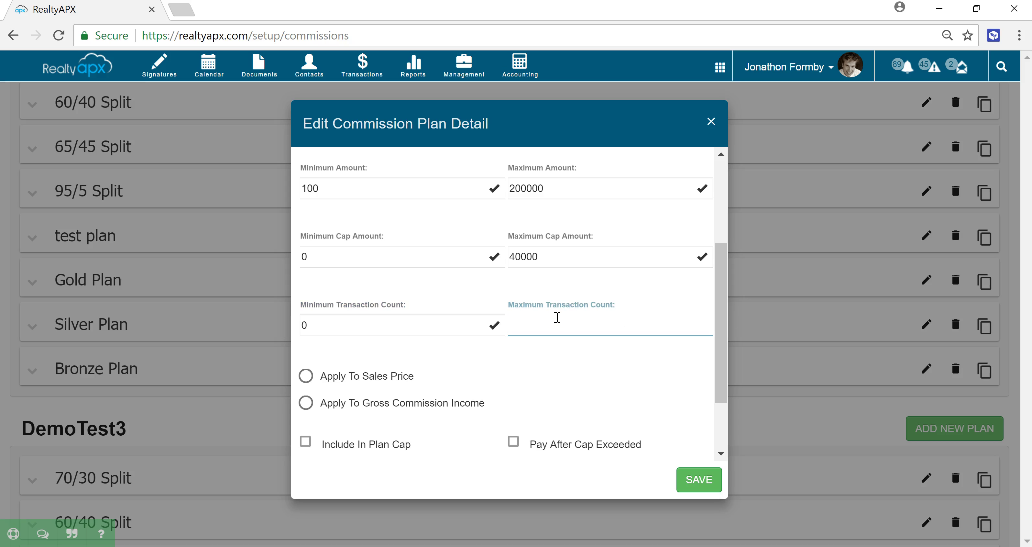
type("10")
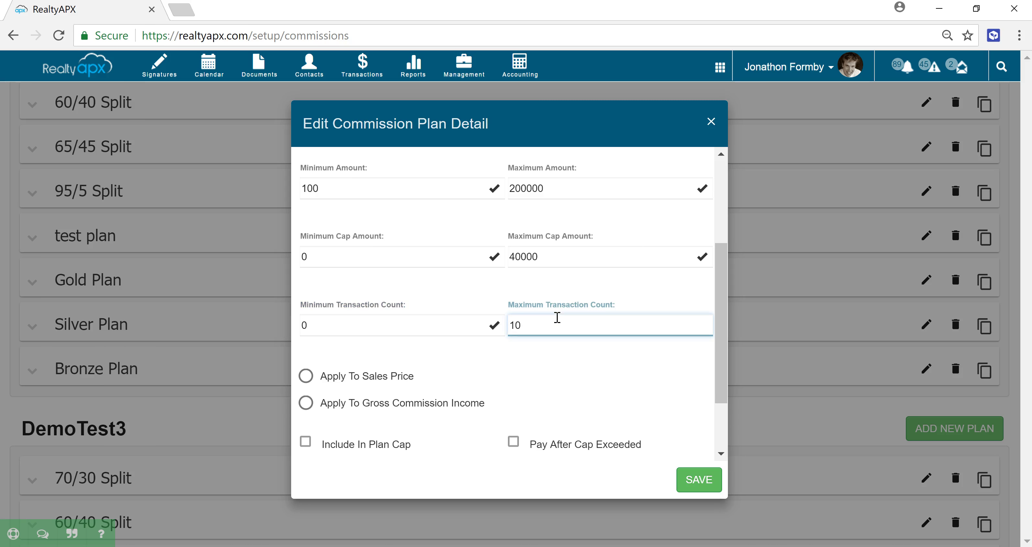
left_click(535, 349)
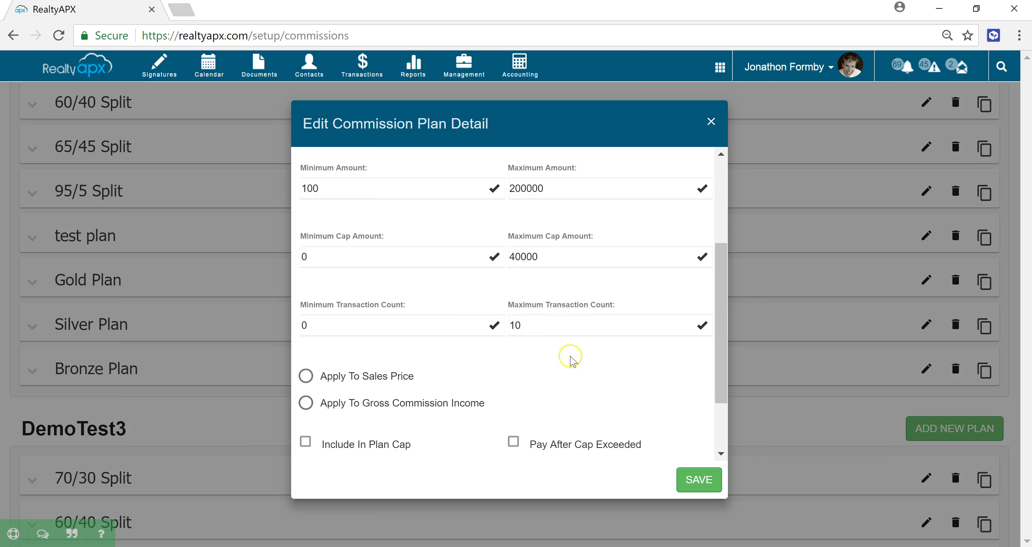
Apply the 60/40 plan item to gross commission income
scroll(529, 397, "up", 3)
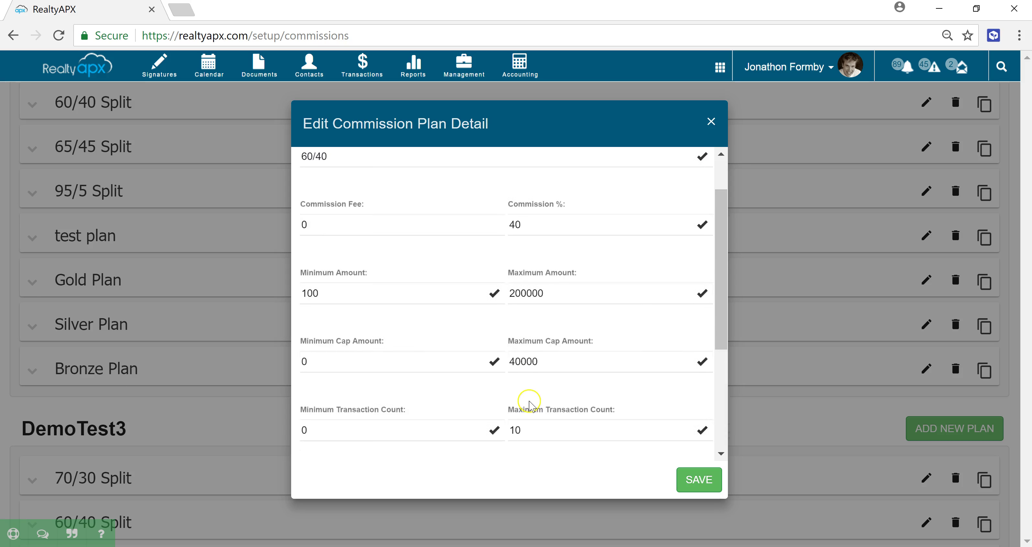
scroll(527, 394, "down", 5)
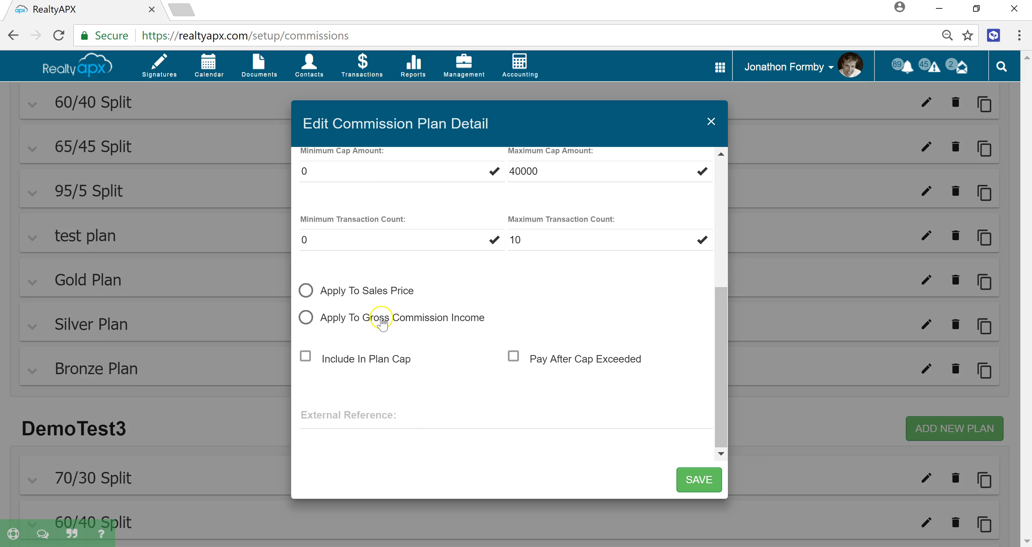
left_click(328, 319)
Review the 60/40 plan item's percentage, amount limits, cap limits, transaction counts and application options
scroll(402, 347, "up", 6)
scroll(391, 270, "down", 4)
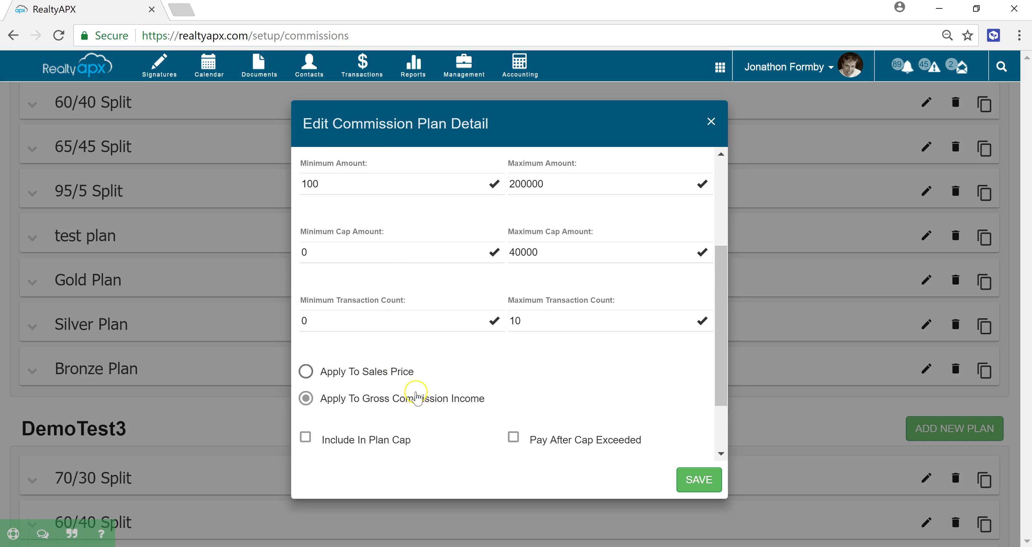
scroll(425, 392, "up", 4)
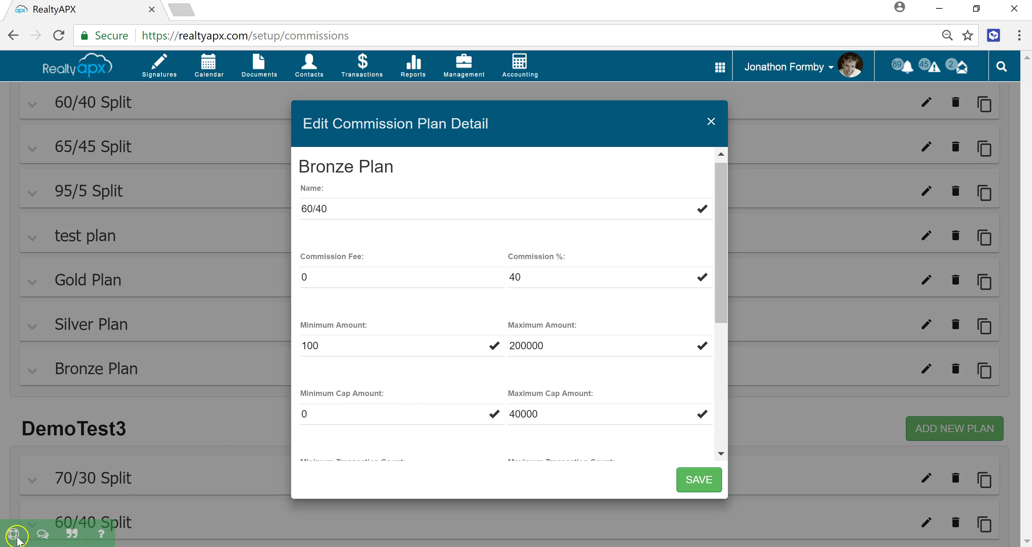
scroll(522, 356, "down", 5)
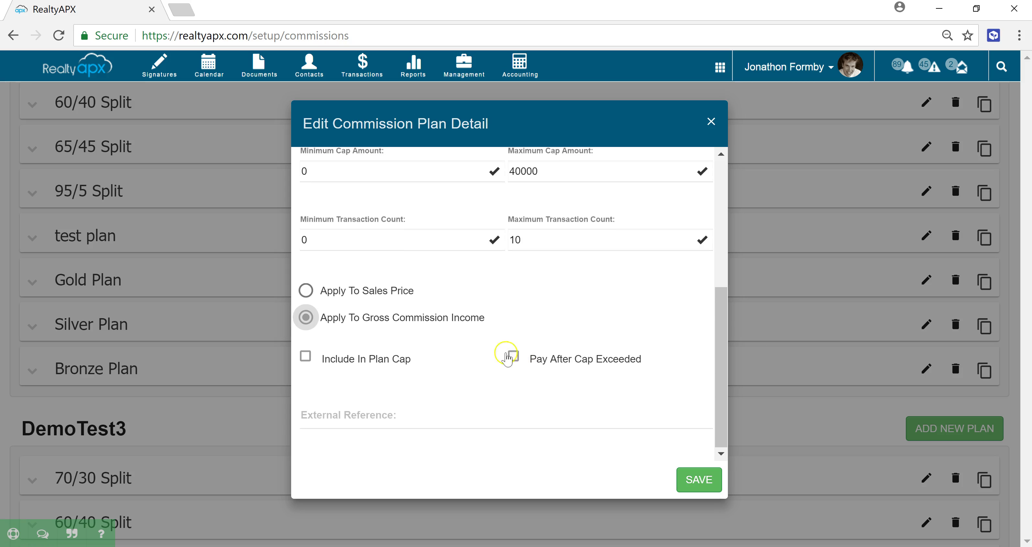
scroll(433, 316, "up", 4)
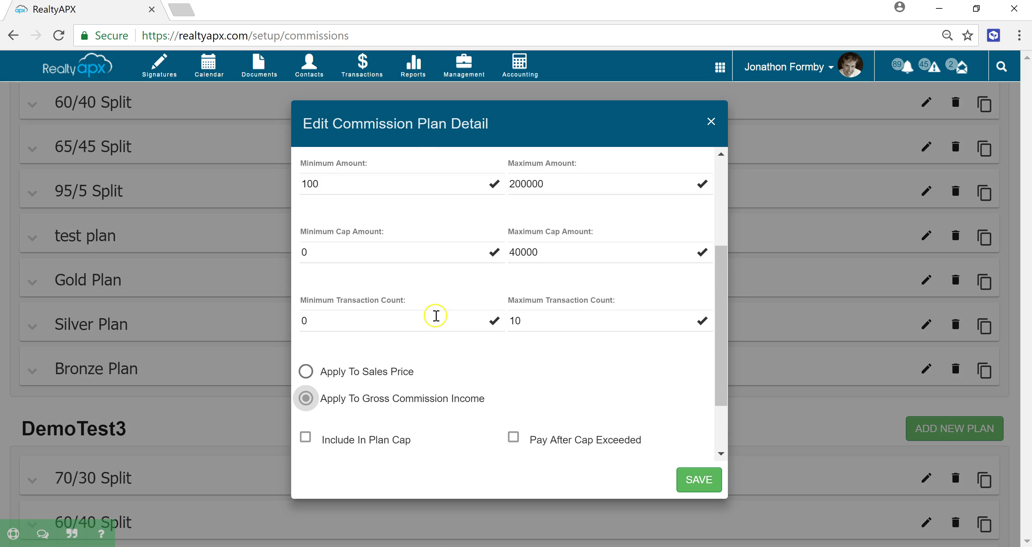
scroll(491, 489, "down", 3)
left_click(414, 409)
scroll(437, 373, "up", 5)
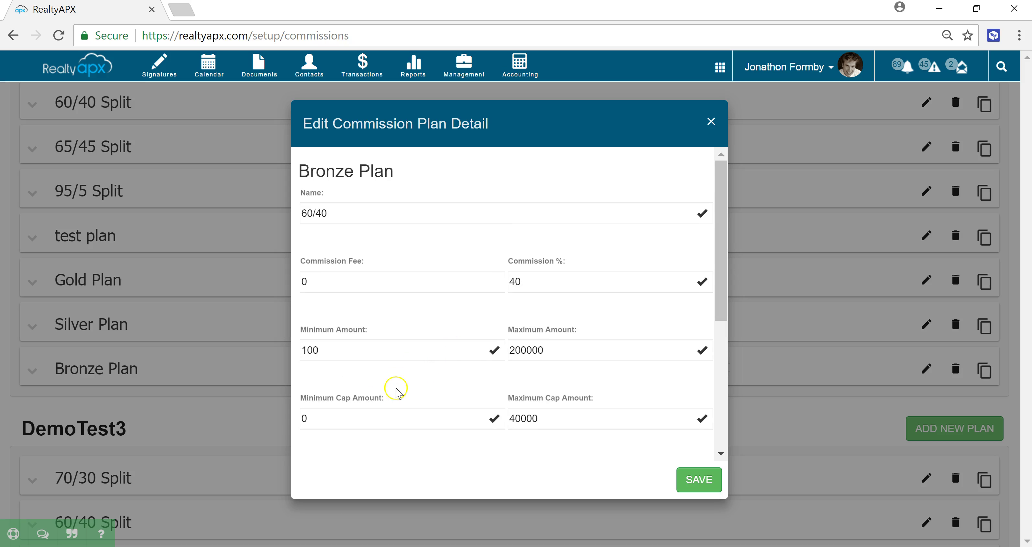
scroll(430, 362, "down", 3)
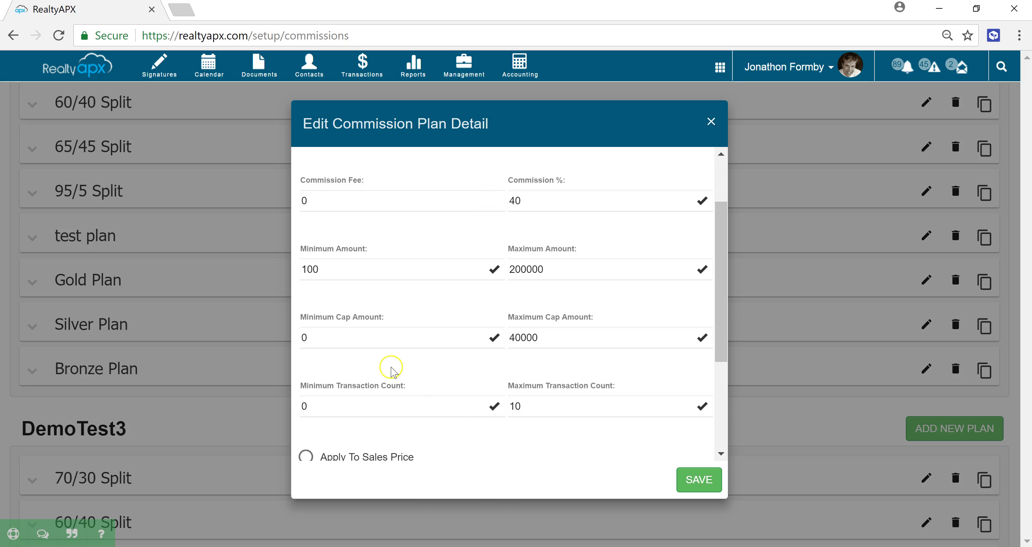
scroll(383, 362, "down", 2)
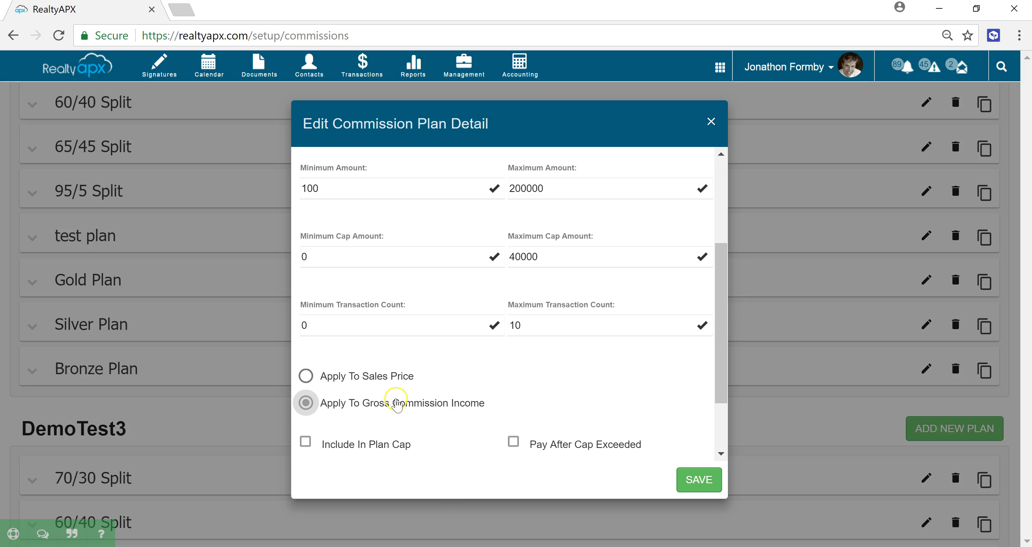
scroll(394, 397, "up", 4)
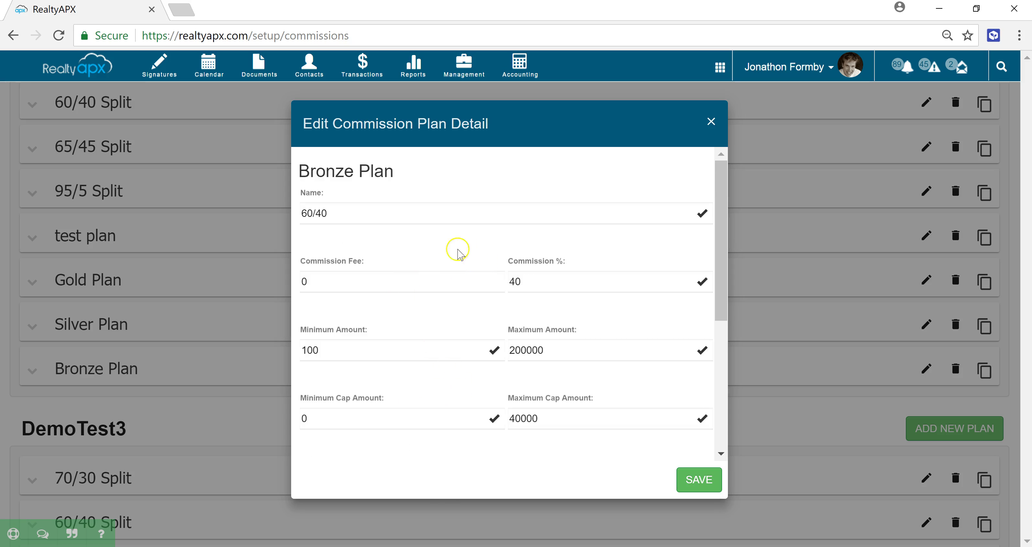
scroll(400, 299, "down", 4)
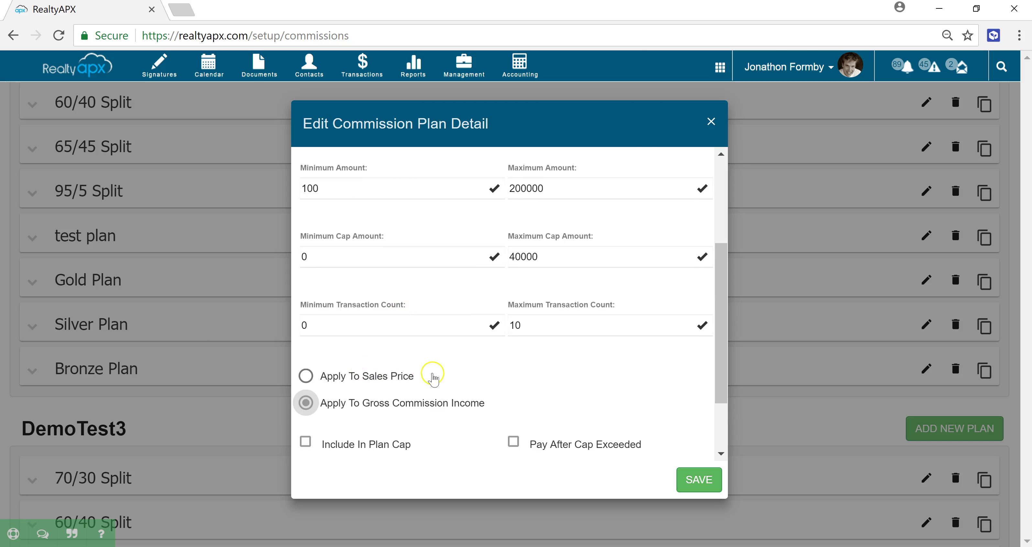
scroll(401, 369, "down", 2)
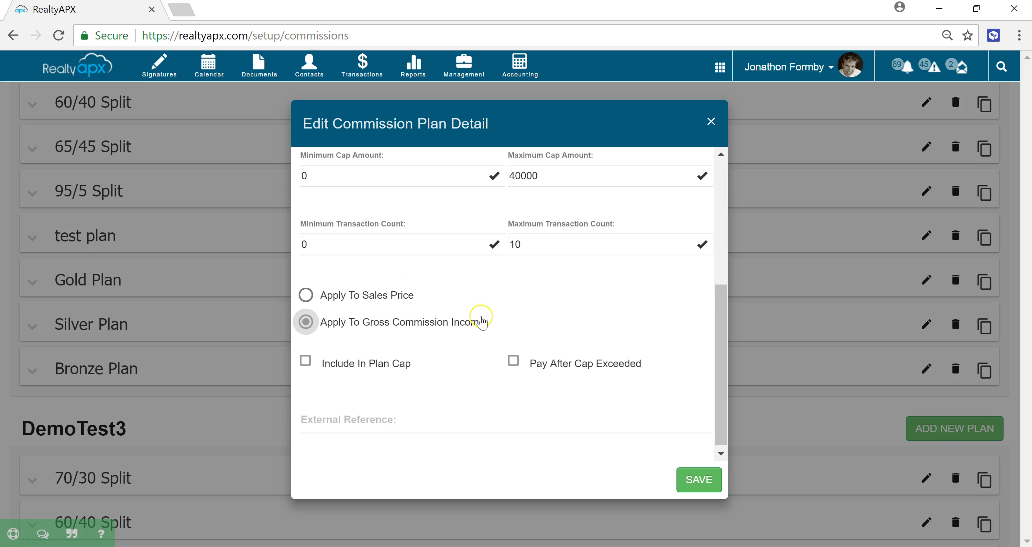
Include the 60/40 plan item in the plan cap
scroll(419, 352, "up", 1)
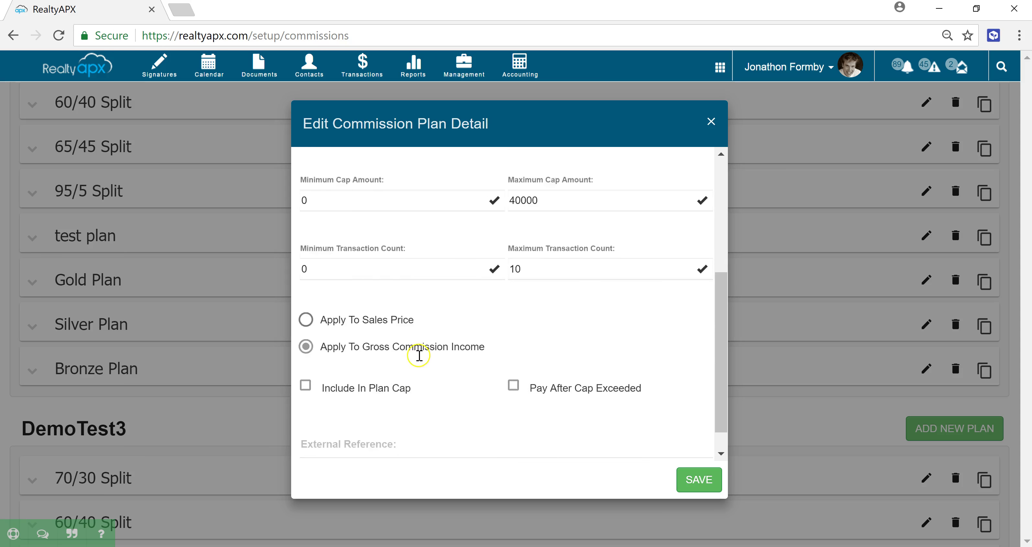
scroll(418, 355, "up", 5)
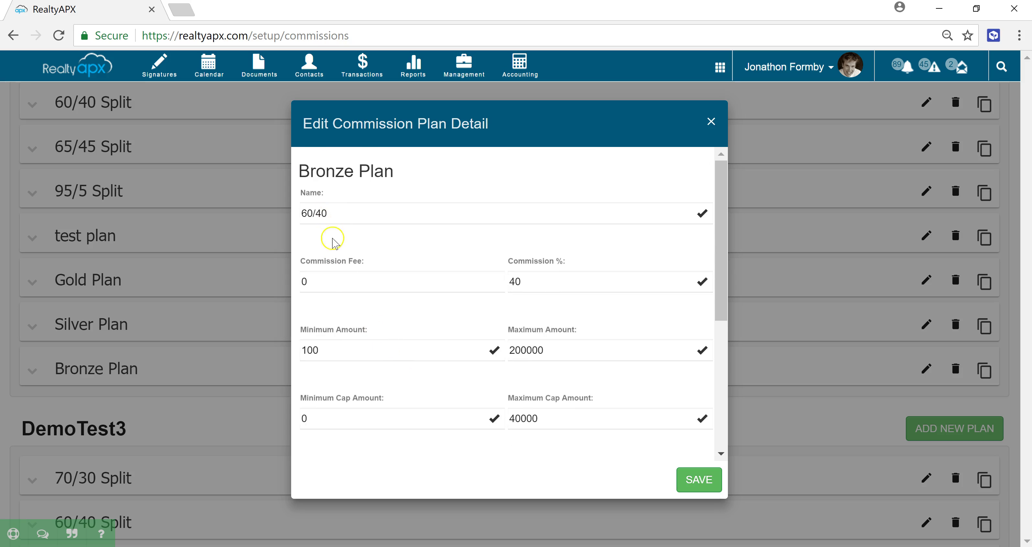
scroll(332, 241, "down", 5)
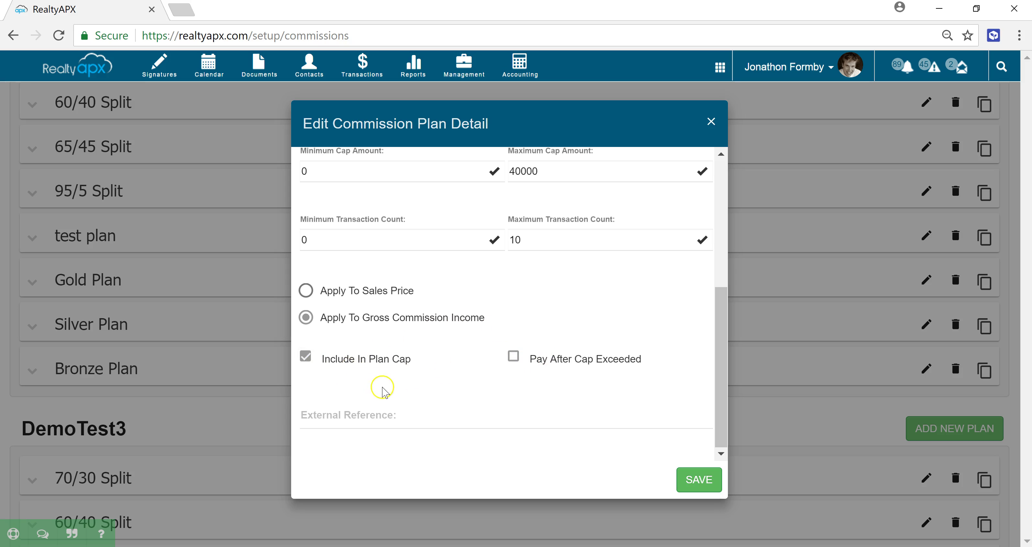
Check the 60/40 plan item's entered values against its plan cap setting
scroll(380, 387, "up", 5)
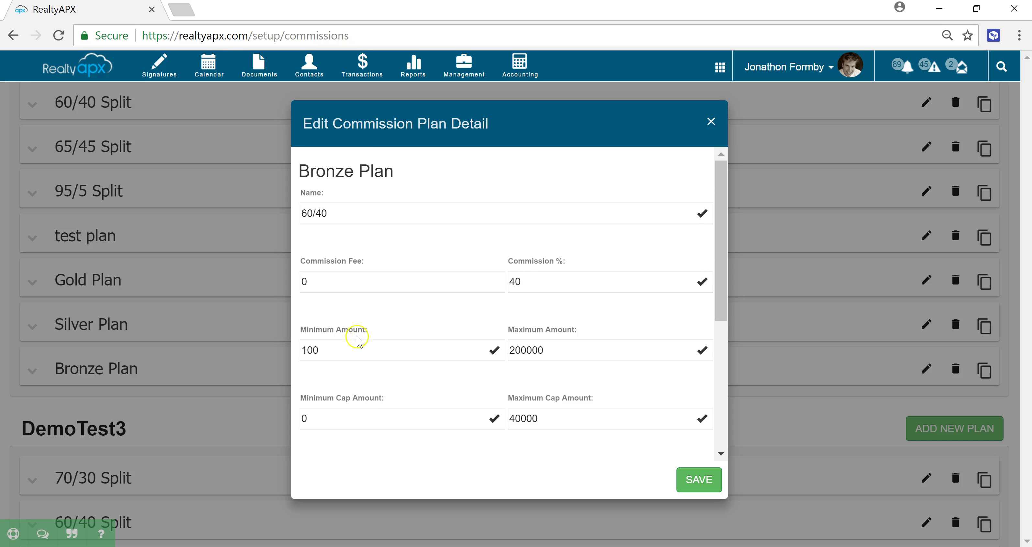
scroll(380, 332, "down", 4)
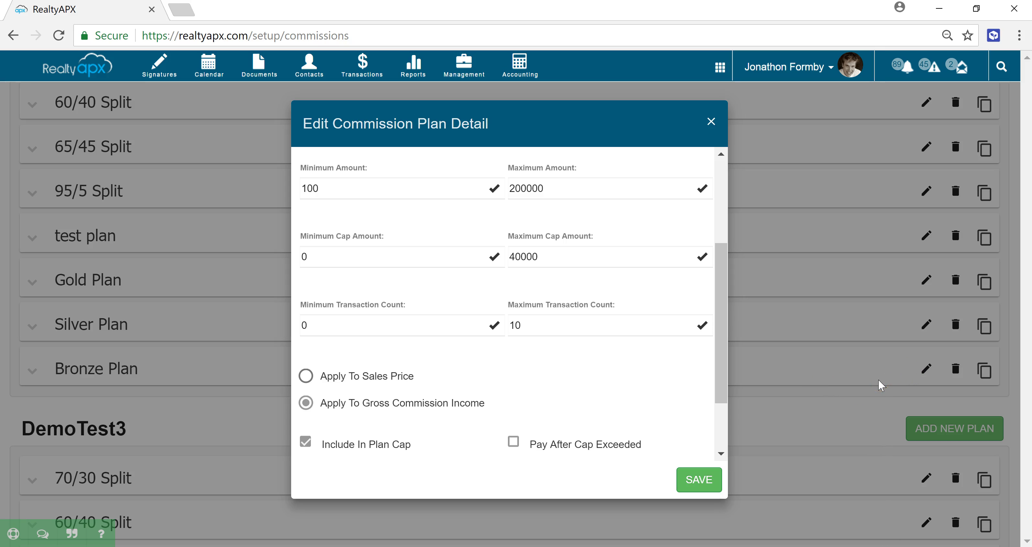
left_click(855, 373)
scroll(382, 429, "up", 5)
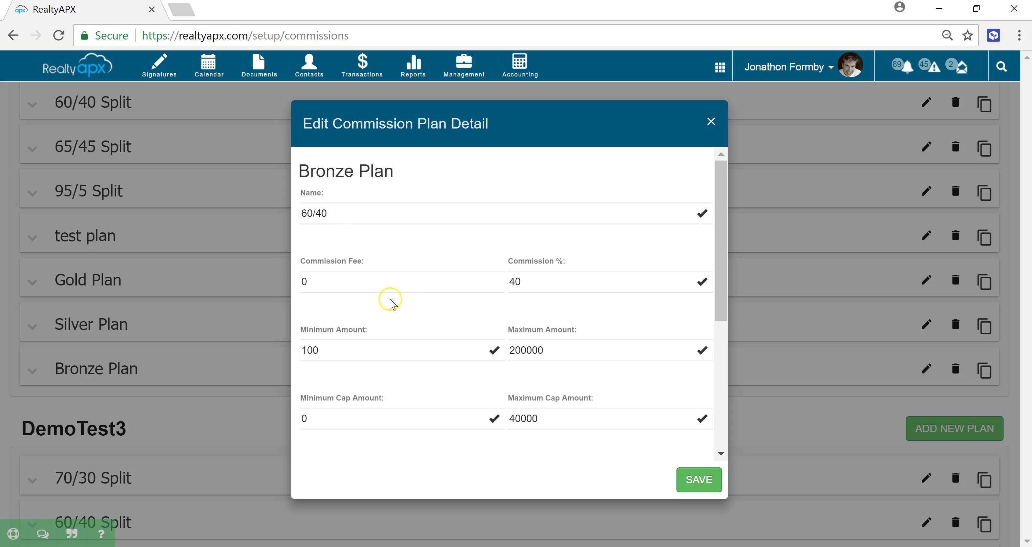
scroll(383, 344, "up", 5)
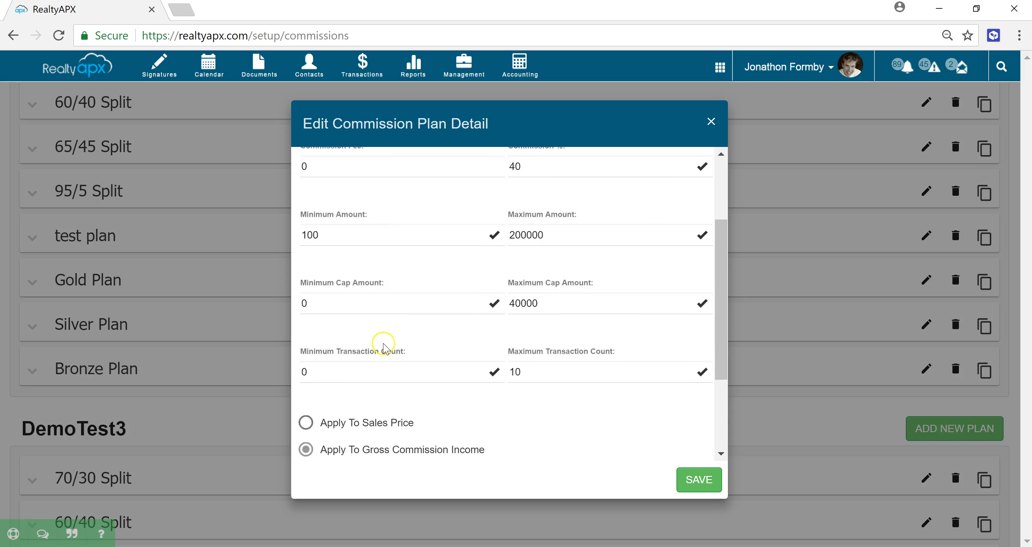
scroll(378, 342, "down", 5)
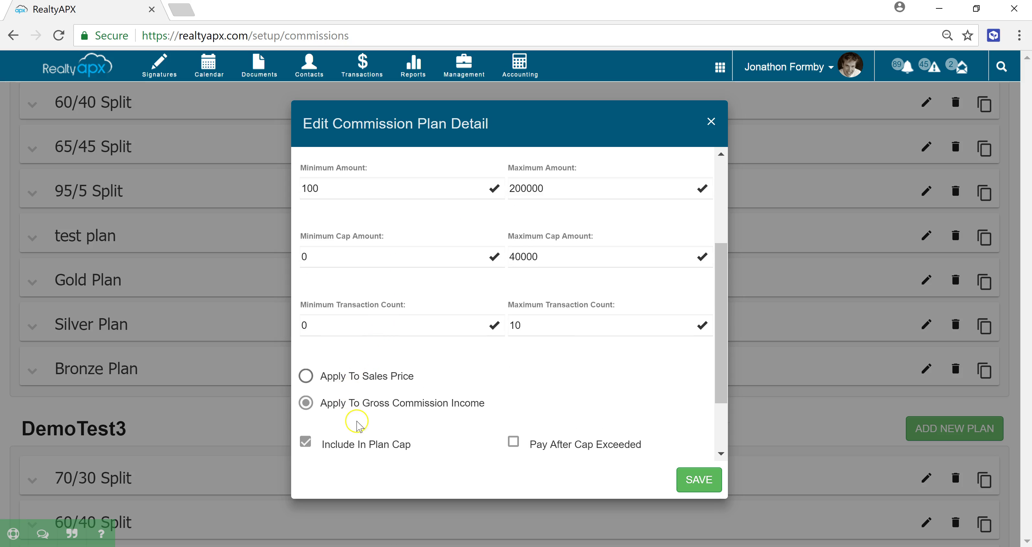
scroll(360, 423, "up", 5)
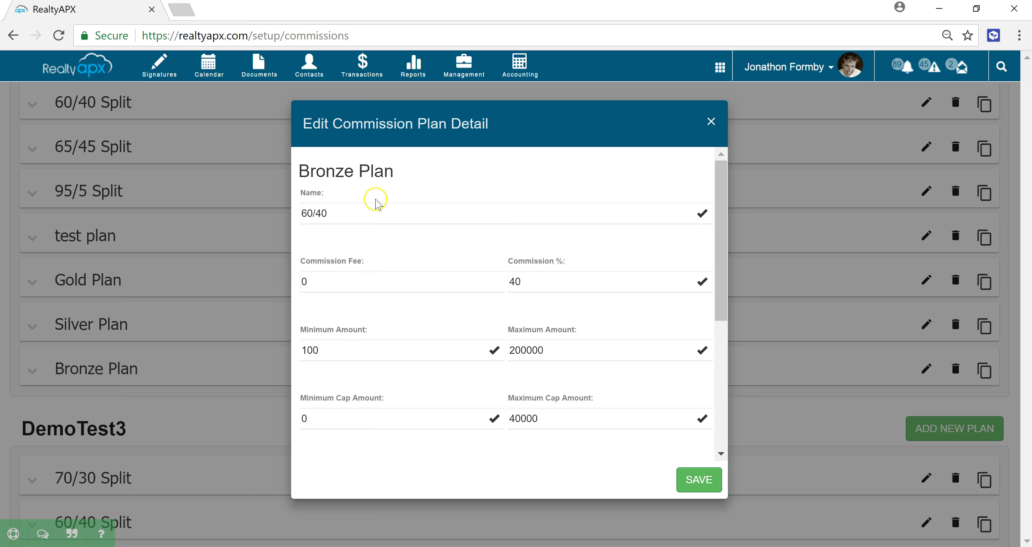
Save the 60/40 plan item and dismiss the confirmation
scroll(383, 351, "down", 5)
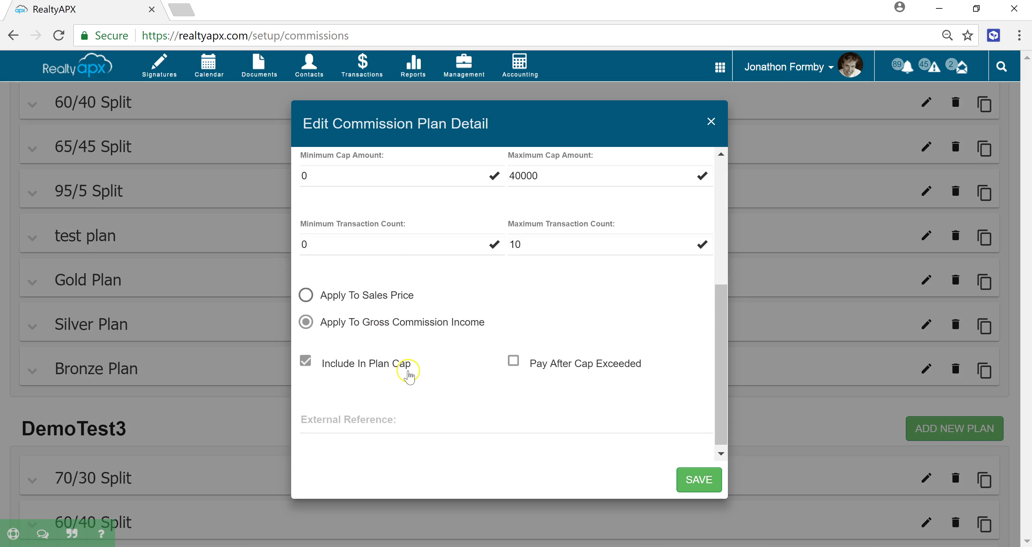
left_click(688, 477)
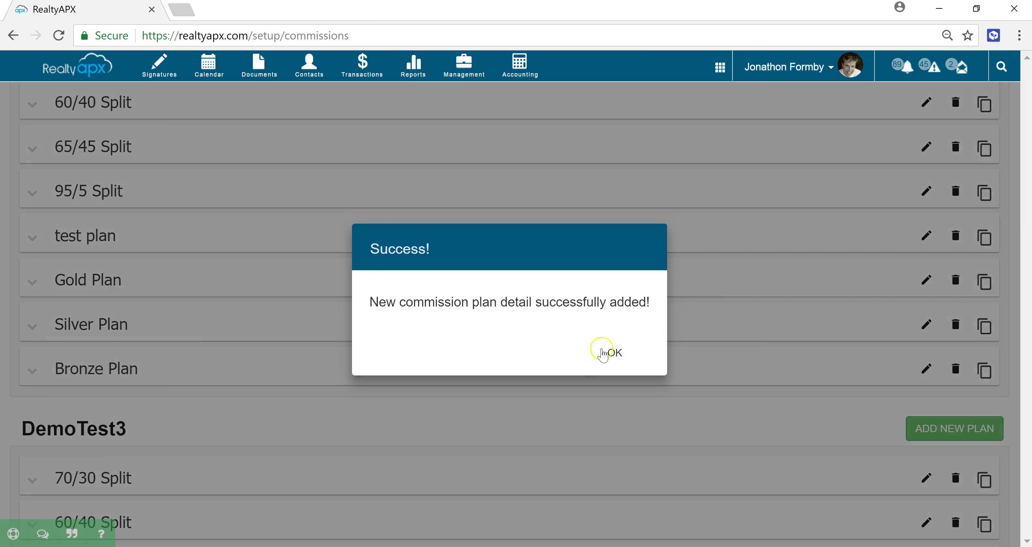
left_click(604, 352)
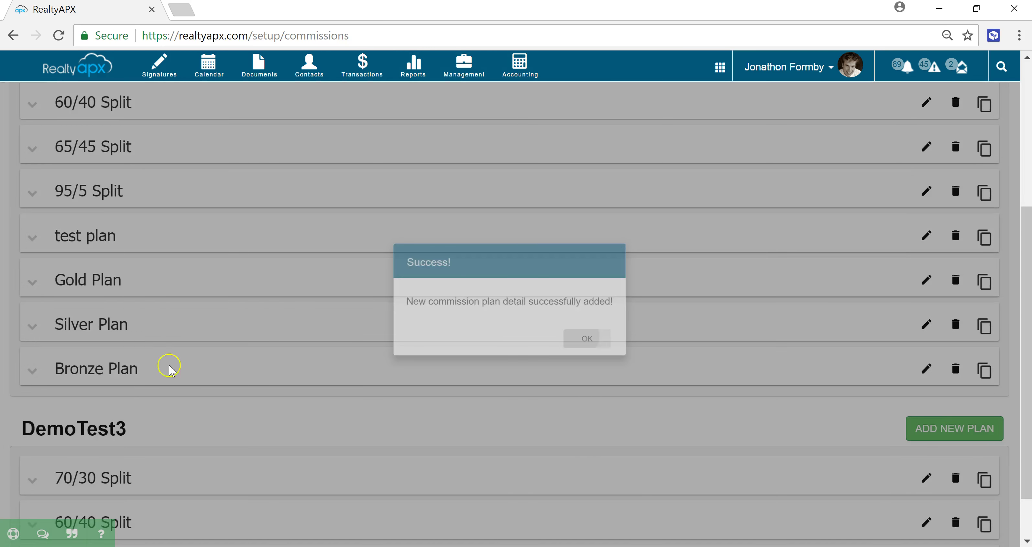
Add a Bronze Plan item named Transaction Fee with a commission fee of 1000
left_click(168, 365)
left_click(151, 417)
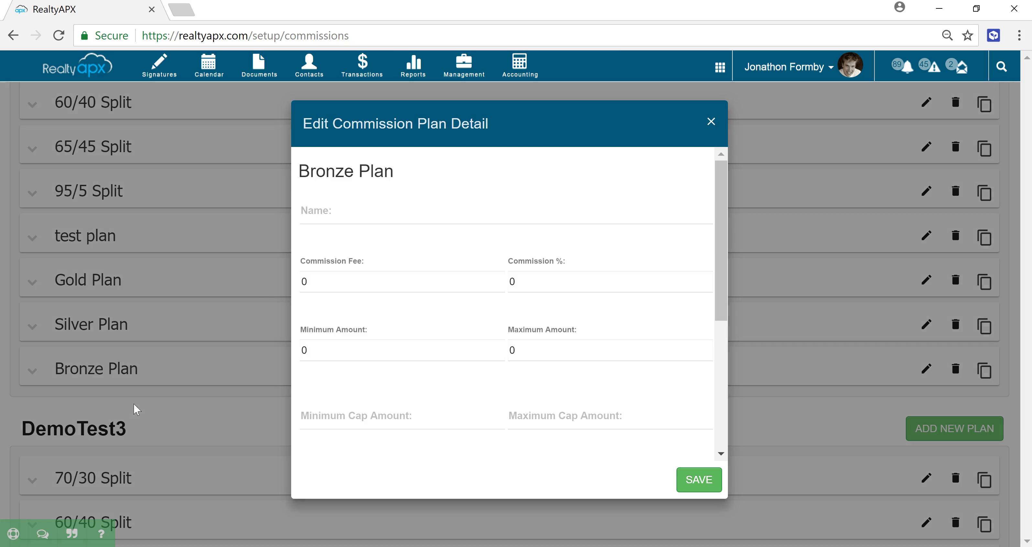
left_click(377, 215)
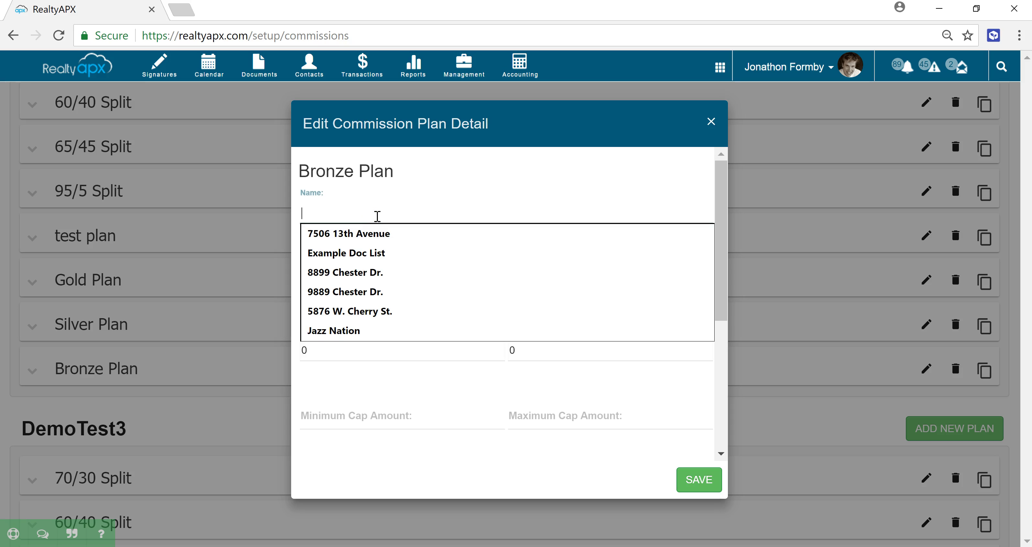
type("Transaction Fee")
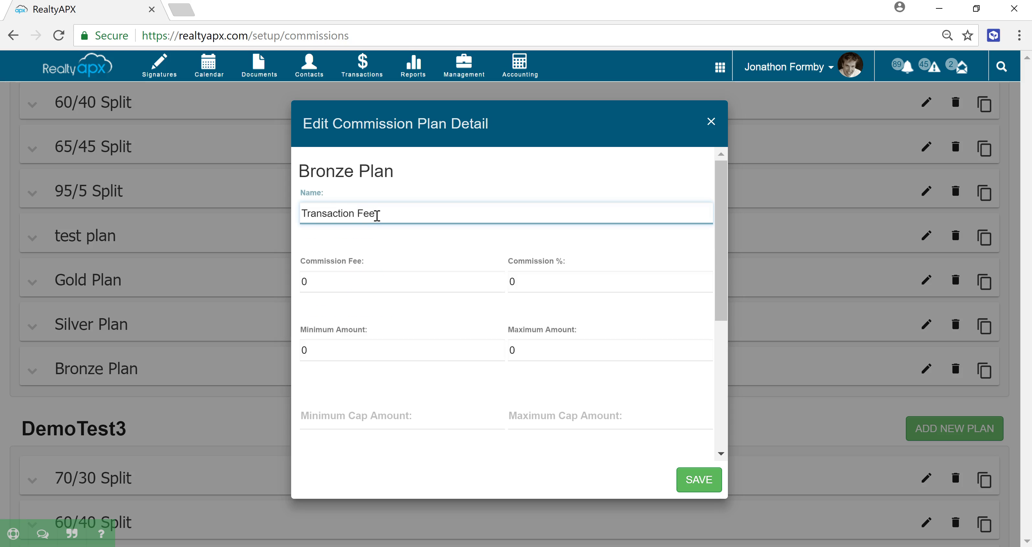
left_click(305, 281)
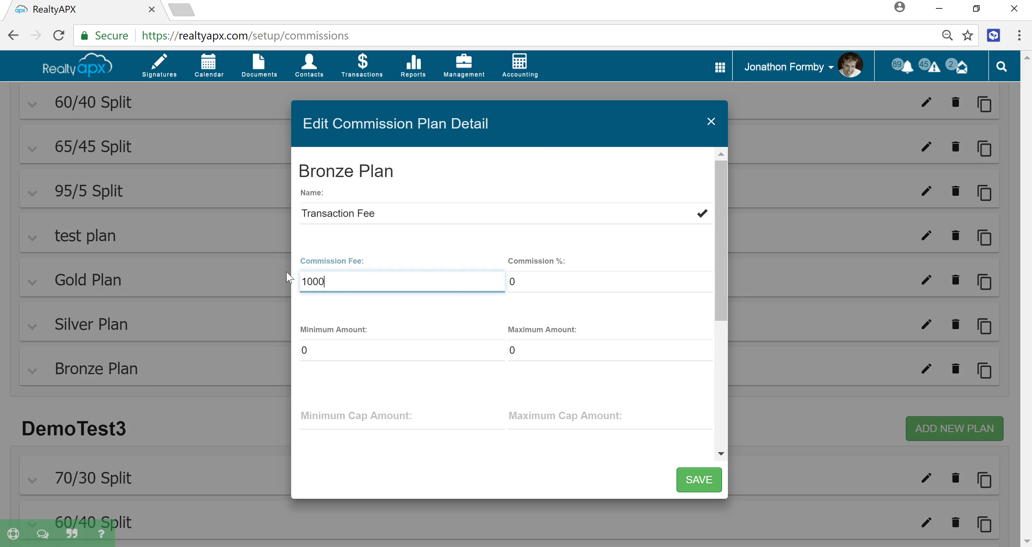
left_click(519, 309)
Apply the Transaction Fee item to gross commission income and have it paid after the cap is exceeded
scroll(518, 311, "down", 2)
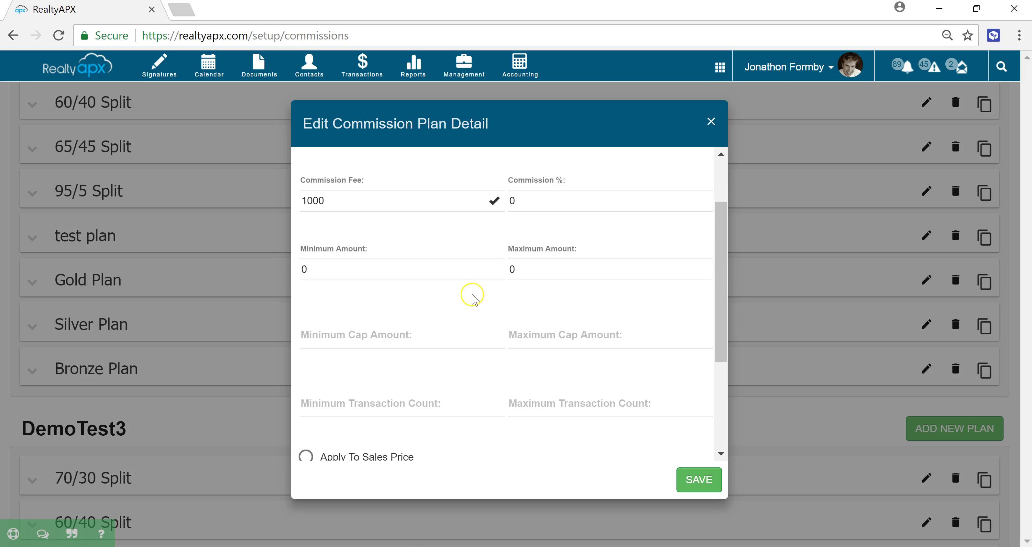
scroll(436, 306, "up", 1)
scroll(481, 340, "up", 1)
scroll(485, 360, "down", 4)
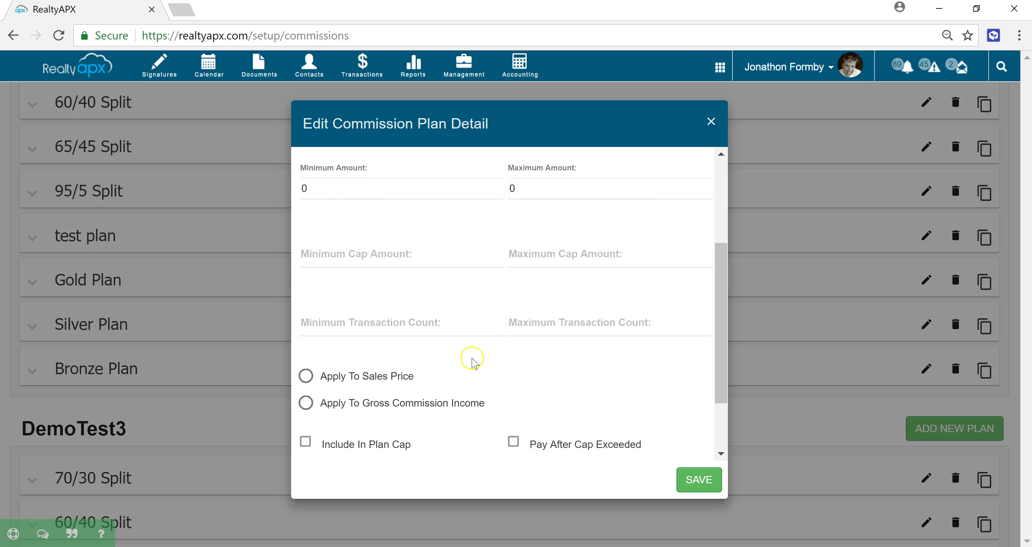
scroll(425, 315, "up", 2)
scroll(352, 241, "up", 3)
scroll(346, 257, "down", 1)
scroll(348, 288, "down", 4)
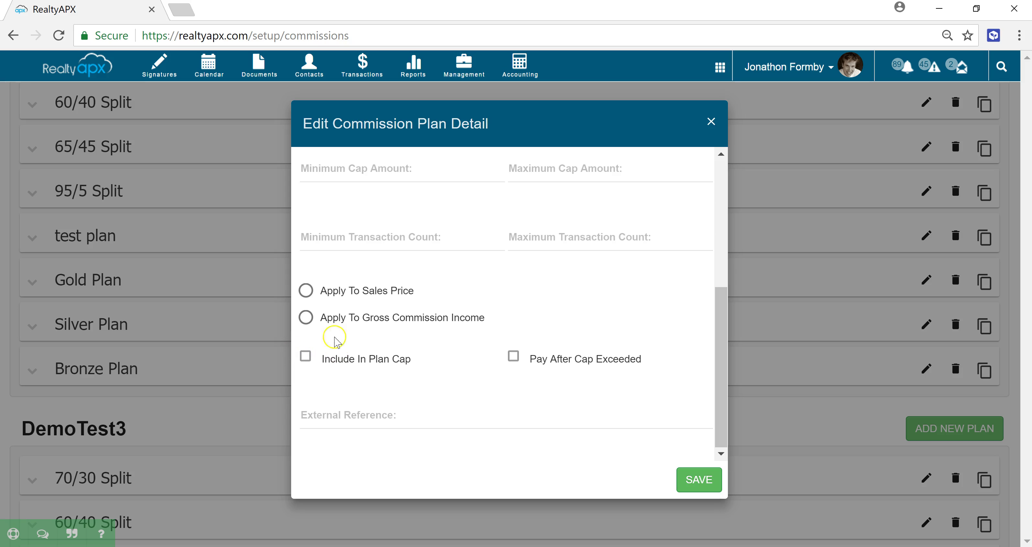
left_click(322, 321)
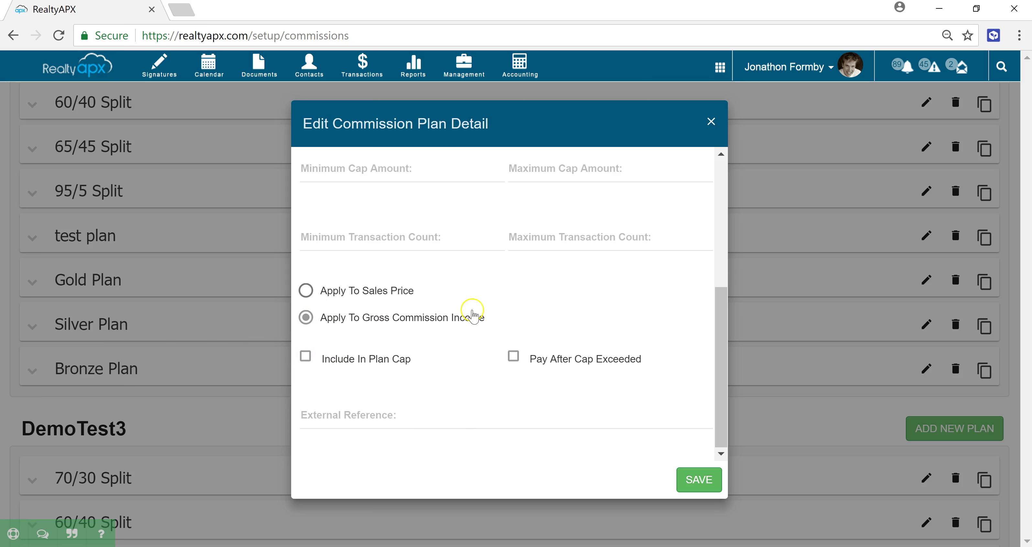
left_click(513, 357)
left_click(540, 384)
Check the Transaction Fee item's entries, save the item and dismiss the confirmation
scroll(525, 398, "up", 6)
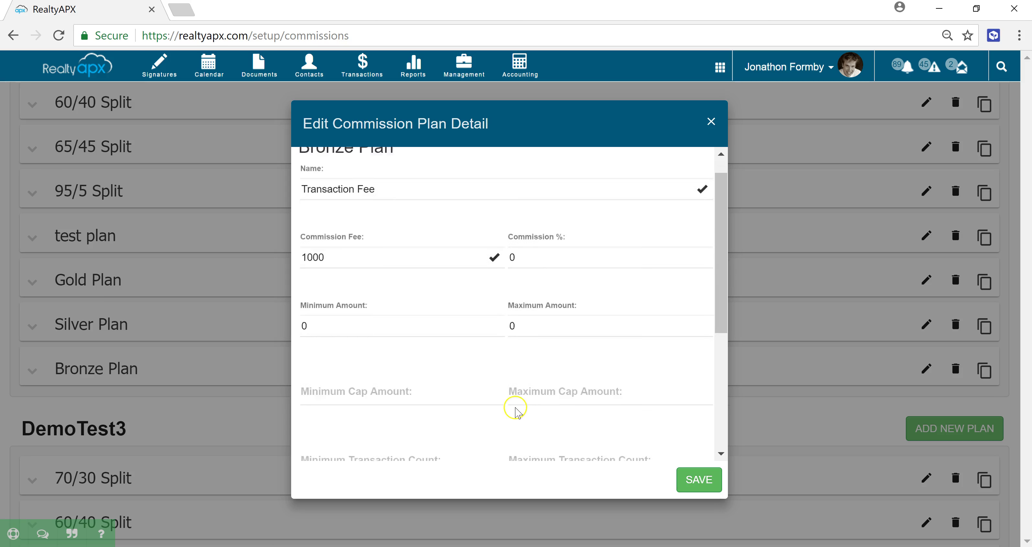
scroll(351, 287, "down", 5)
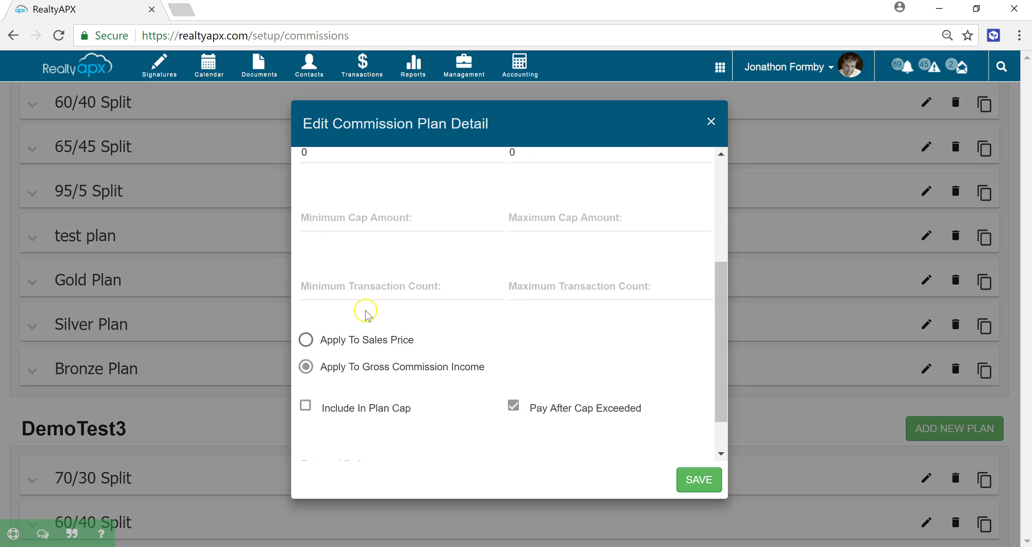
left_click(693, 478)
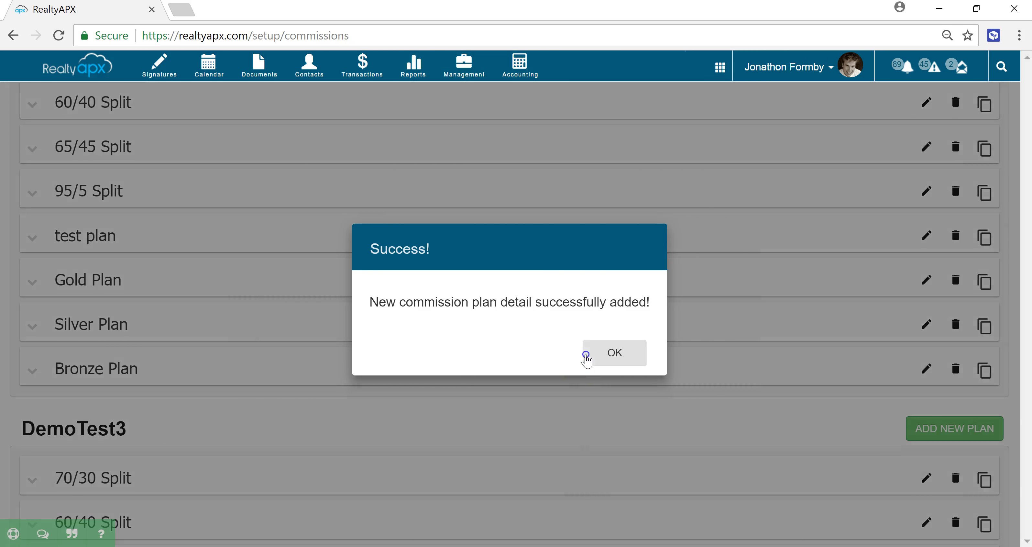
left_click(589, 352)
Expand the Bronze Plan and review its 60/40 item's amount, cap and transaction count limits, then close the details
left_click(267, 379)
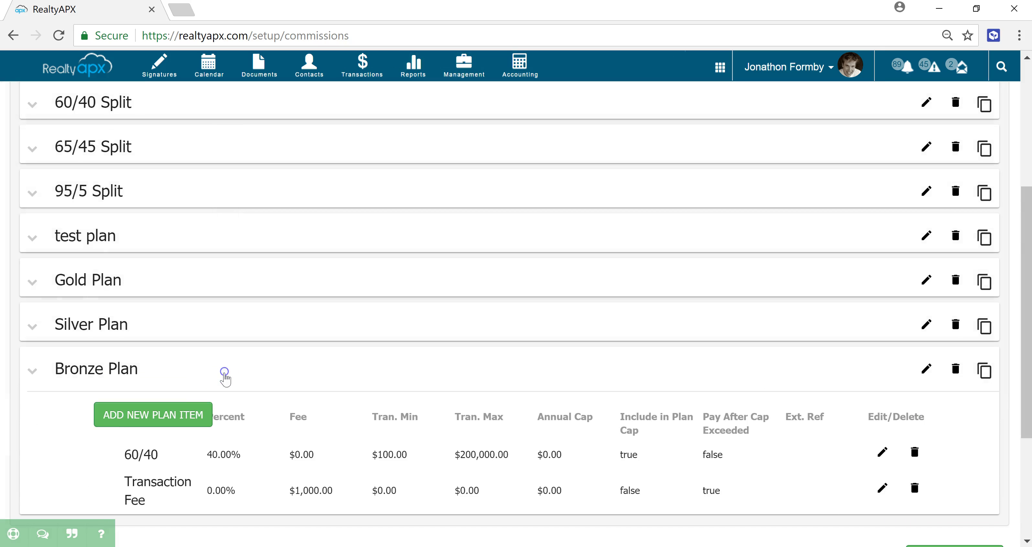
scroll(197, 390, "down", 2)
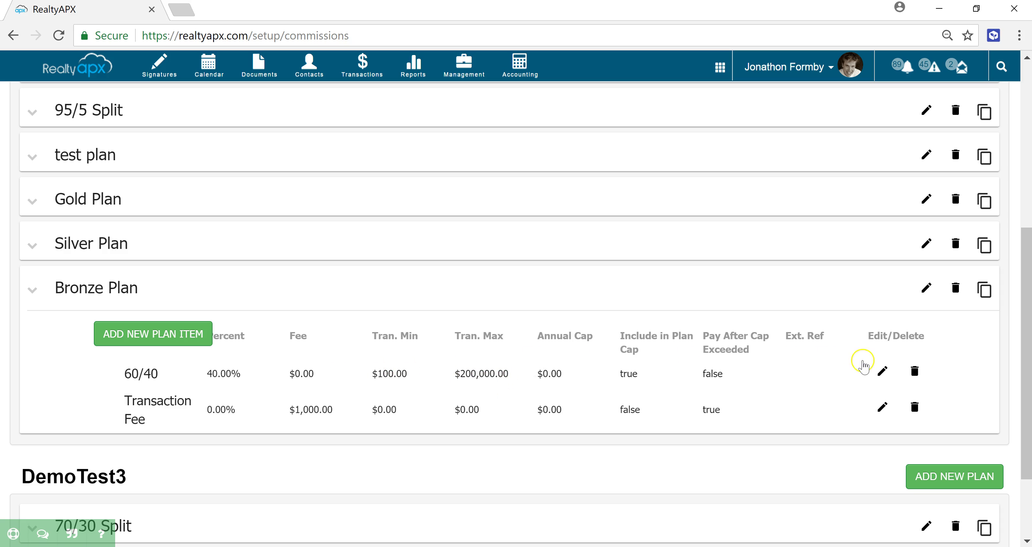
left_click(883, 371)
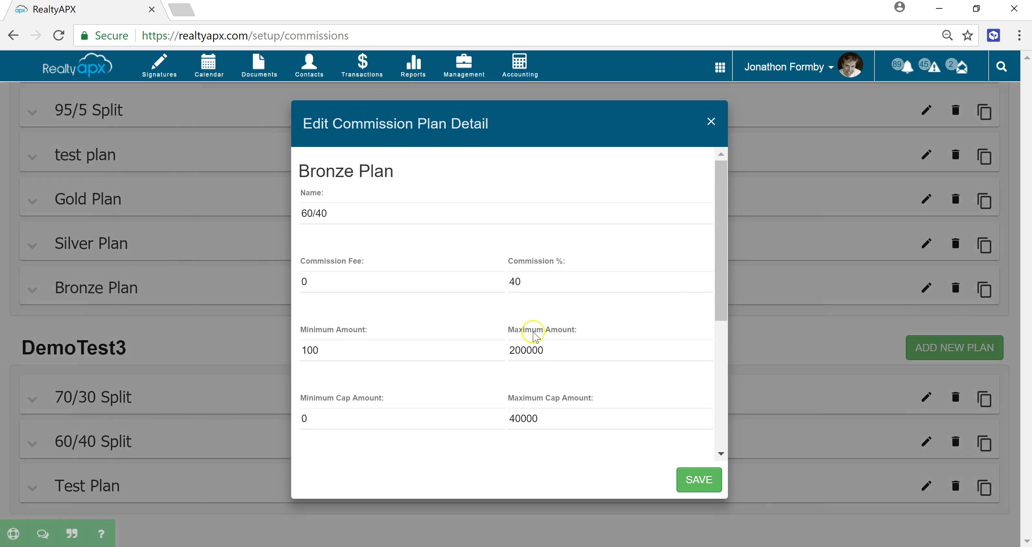
scroll(546, 339, "down", 2)
left_click(711, 122)
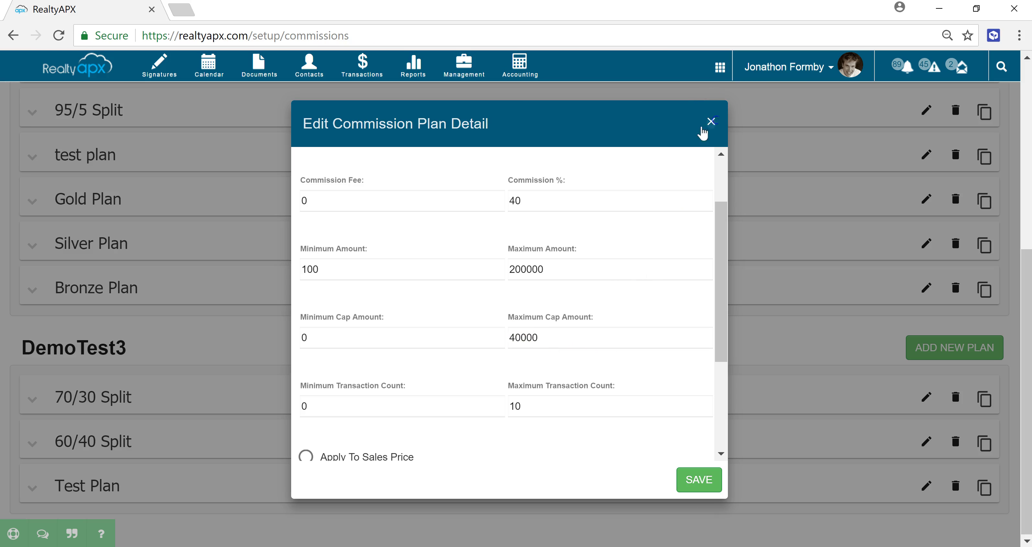
Add another Bronze Plan item named 80/20 with a commission percentage of 20
left_click(189, 289)
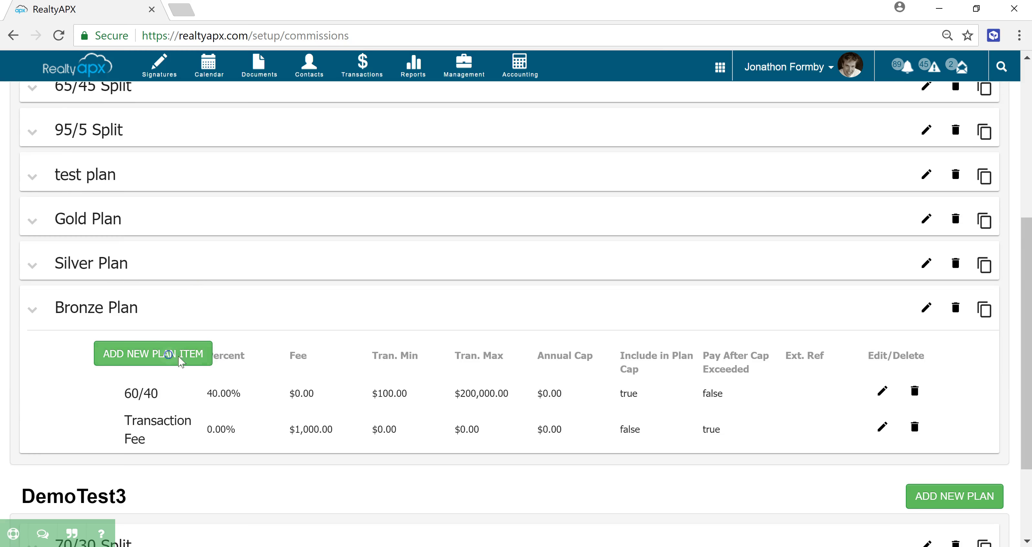
left_click(177, 357)
left_click(385, 208)
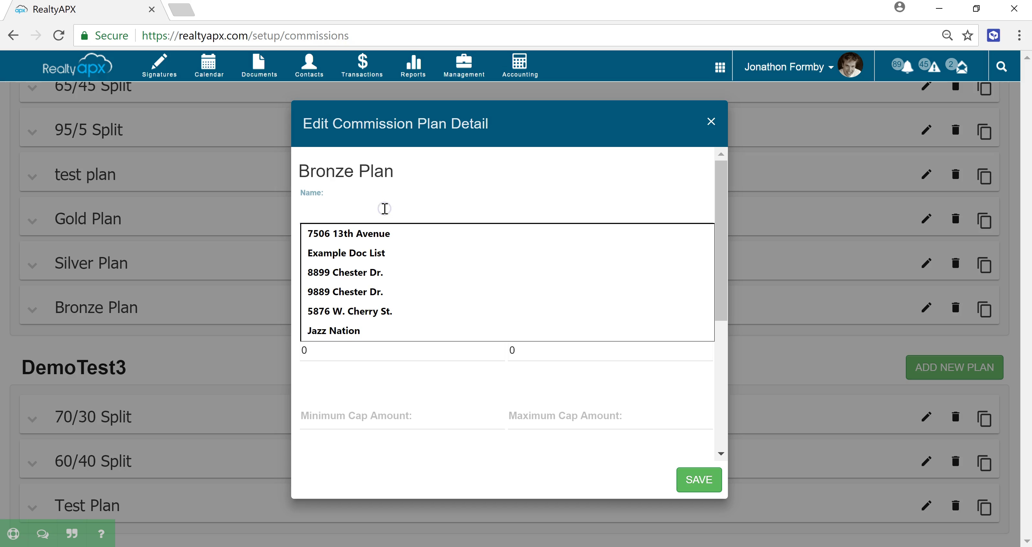
type("80/")
left_click(533, 281)
left_click(487, 286)
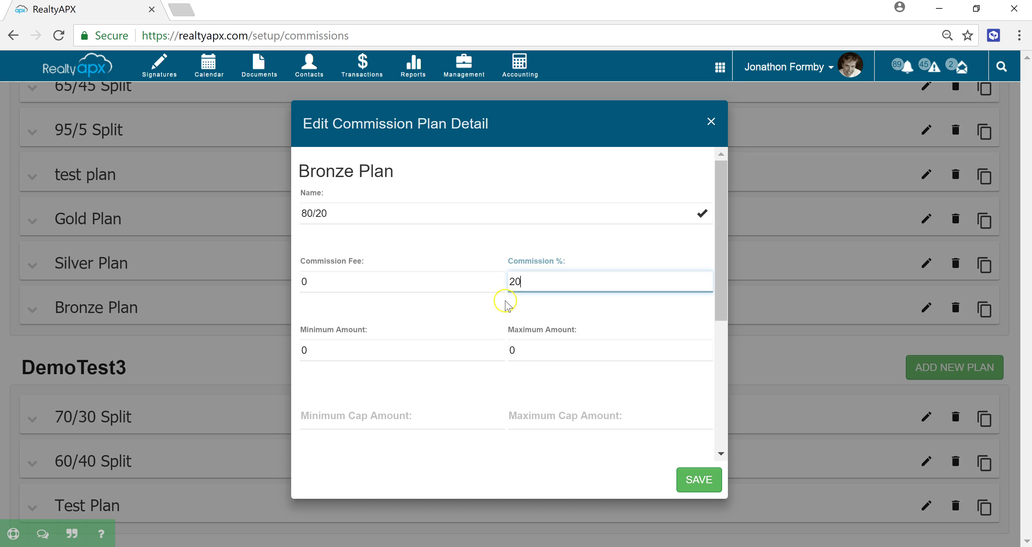
Set the 80/20 item's minimum cap amount to 40000 and maximum cap amount to 80000
scroll(506, 303, "down", 2)
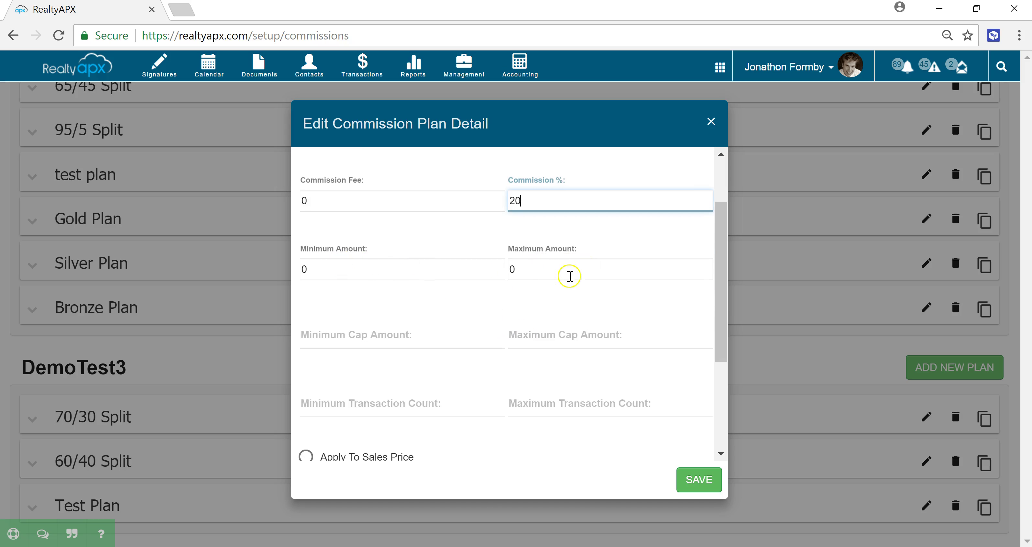
scroll(569, 276, "down", 2)
left_click(439, 258)
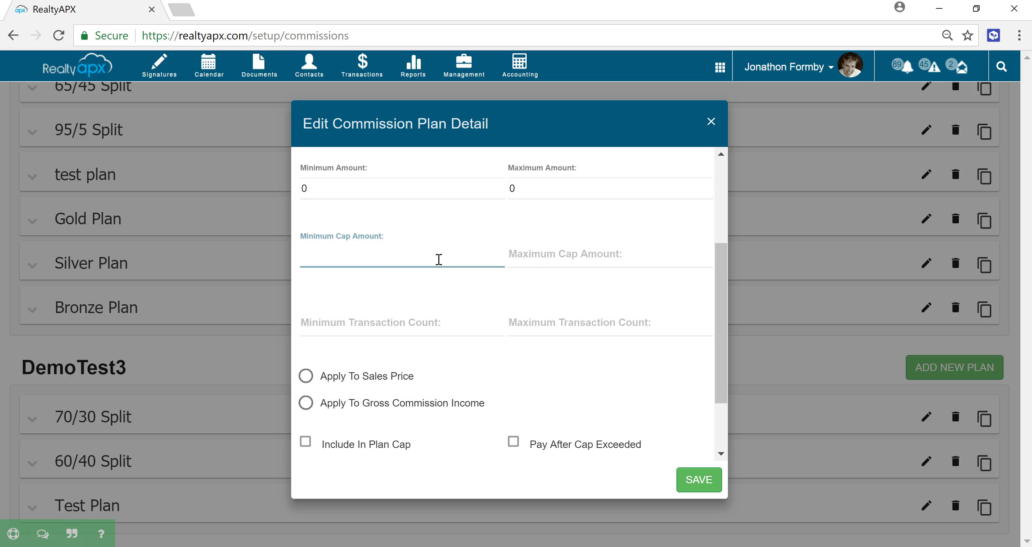
type("40000")
key("Tab")
type("80")
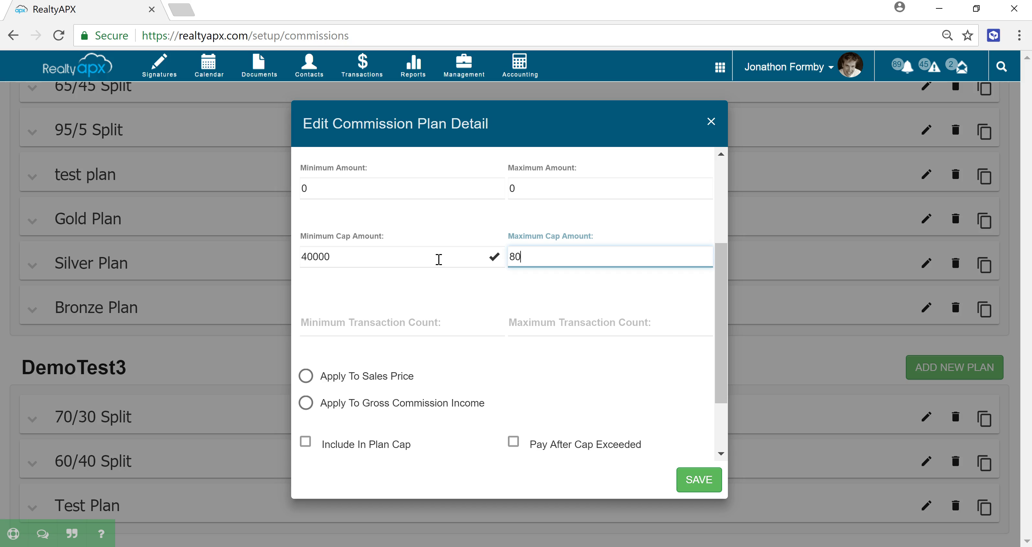
left_click(410, 276)
scroll(390, 271, "up", 4)
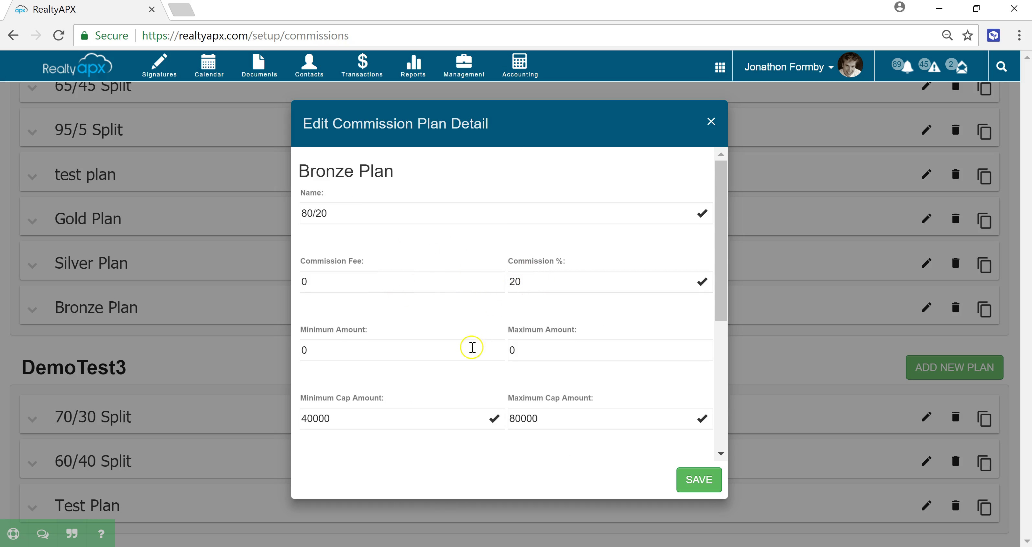
scroll(465, 352, "down", 4)
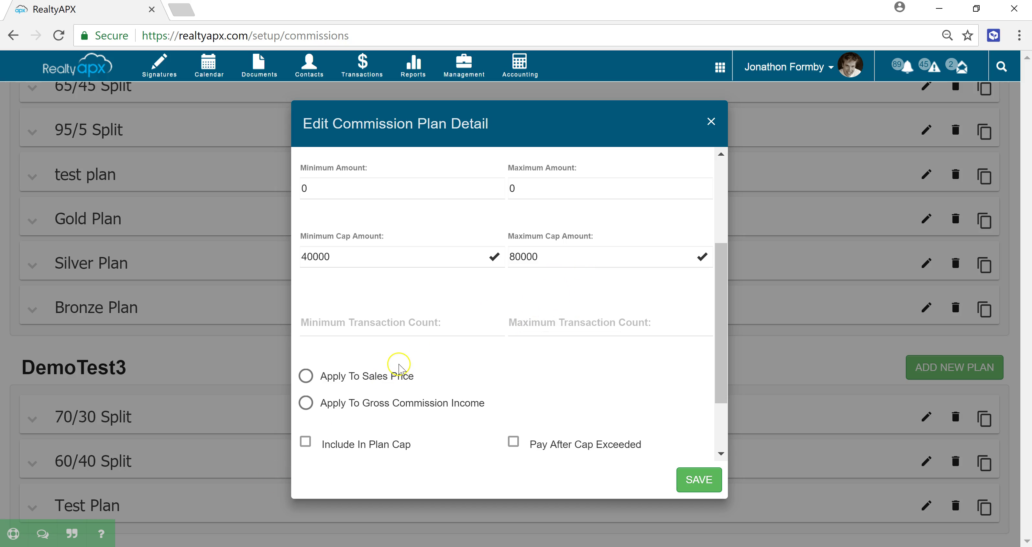
Set the 80/20 item's minimum transaction count to 10 and maximum transaction count to 20
left_click(377, 328)
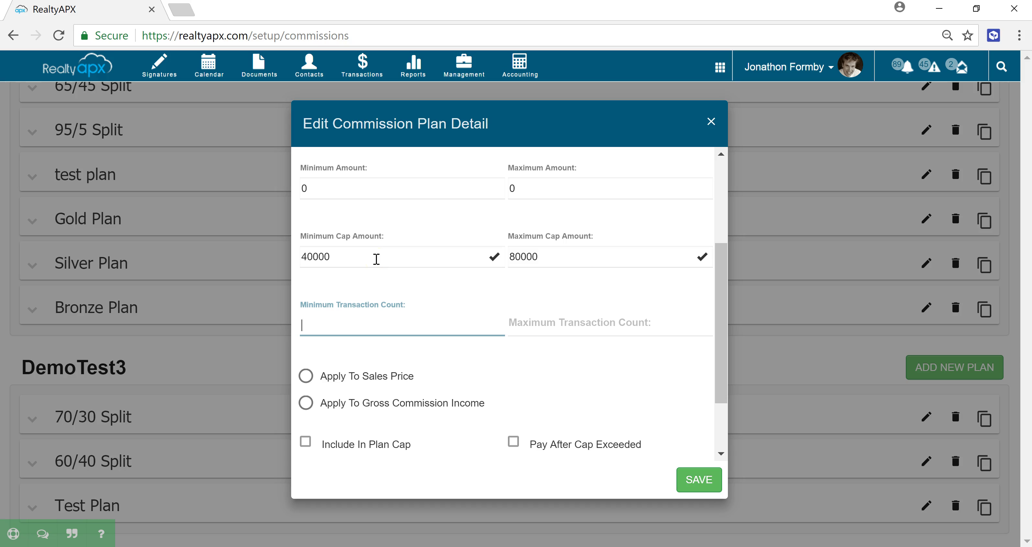
type("10")
key("Tab")
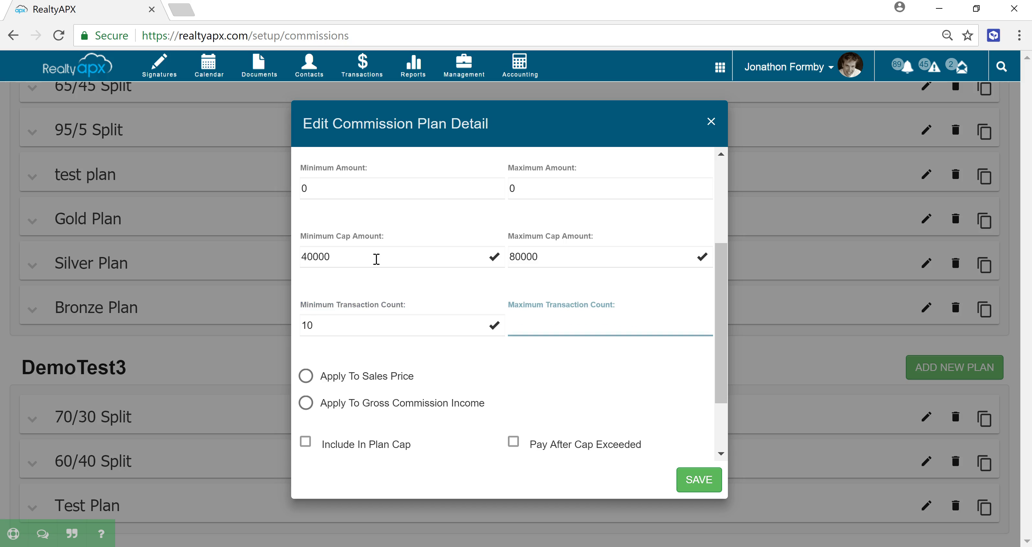
type("20")
scroll(372, 281, "up", 2)
scroll(371, 290, "down", 2)
left_click(432, 298)
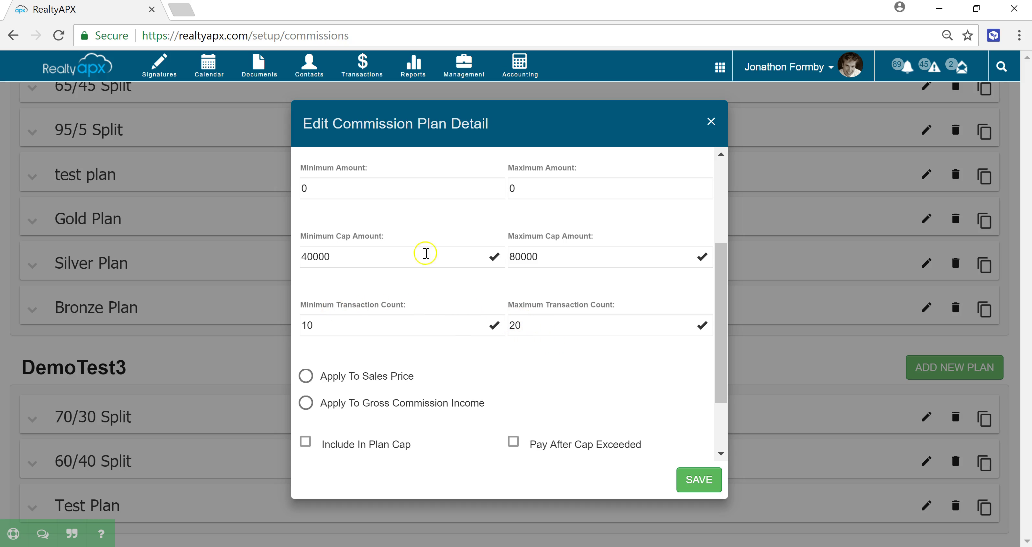
Apply the 80/20 item to gross commission income, include it in the plan cap and save it
left_click(423, 406)
scroll(412, 365, "down", 2)
left_click(375, 367)
left_click(687, 479)
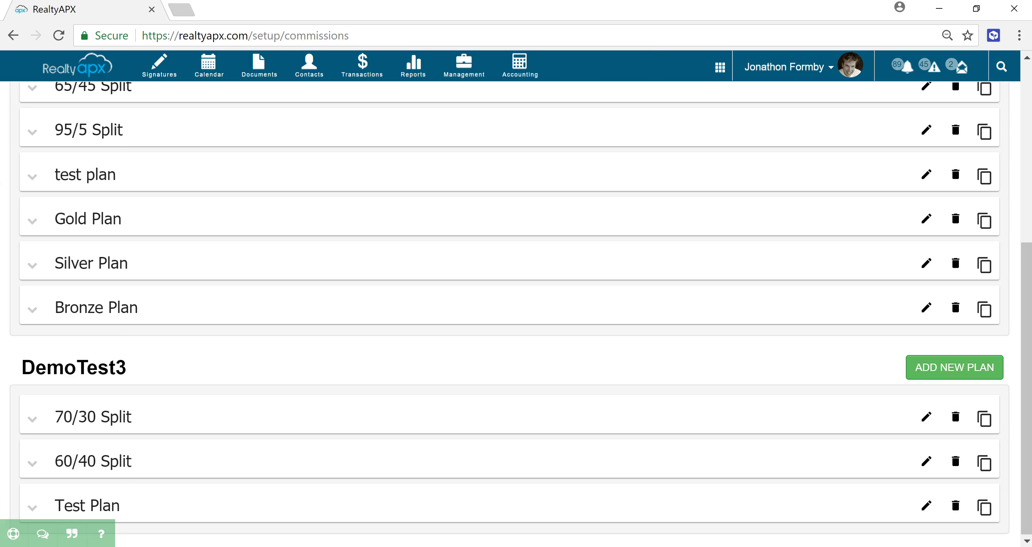
Review the Bronze Plan's items and the 60/40 item's cap, transaction count and external reference fields, then close the details
left_click(192, 320)
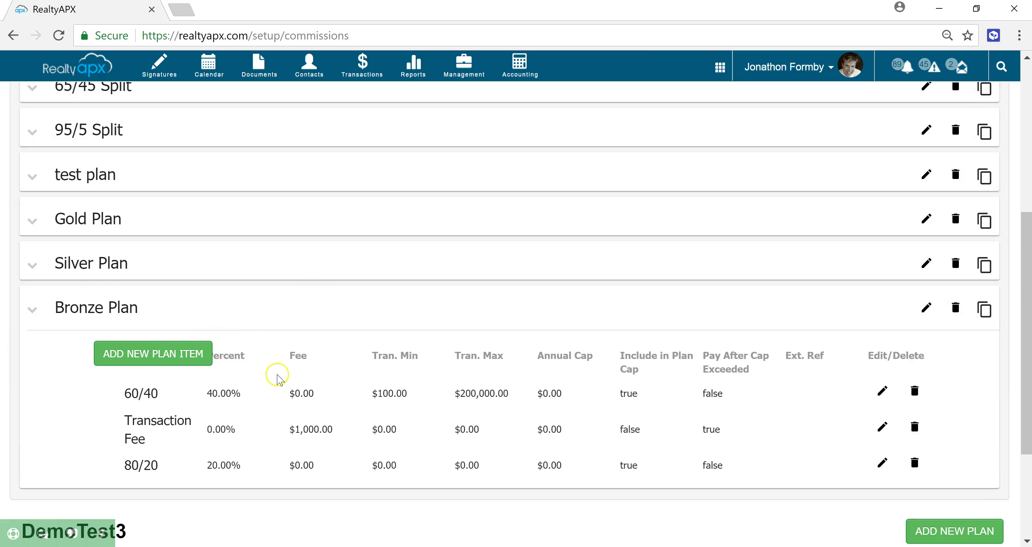
scroll(276, 376, "up", 5)
scroll(634, 431, "down", 5)
left_click(882, 392)
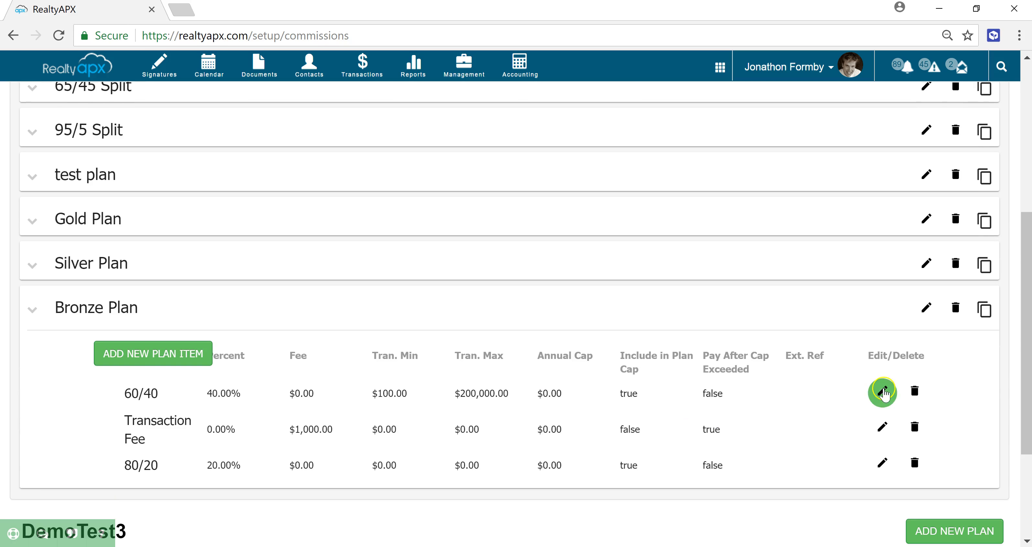
scroll(505, 357, "down", 5)
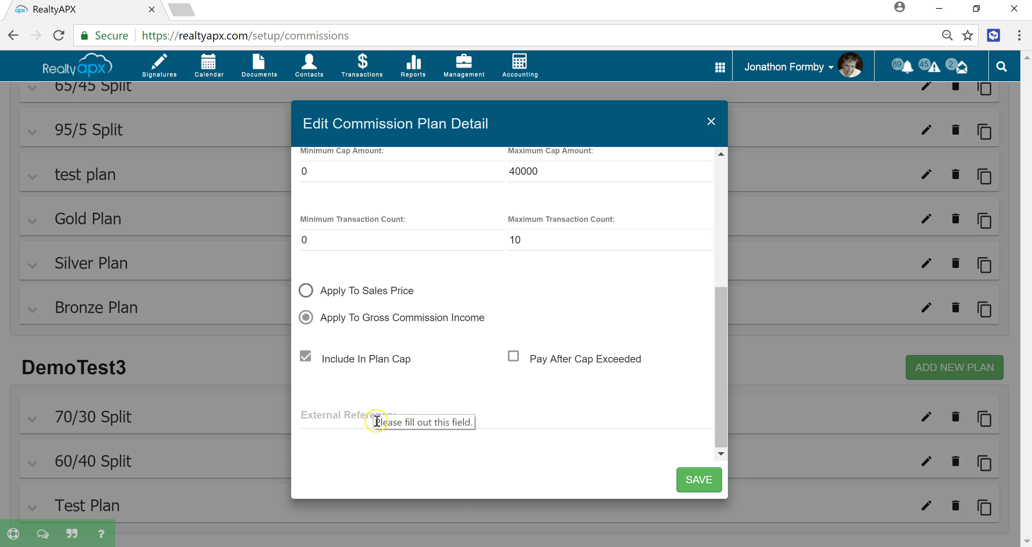
left_click(709, 123)
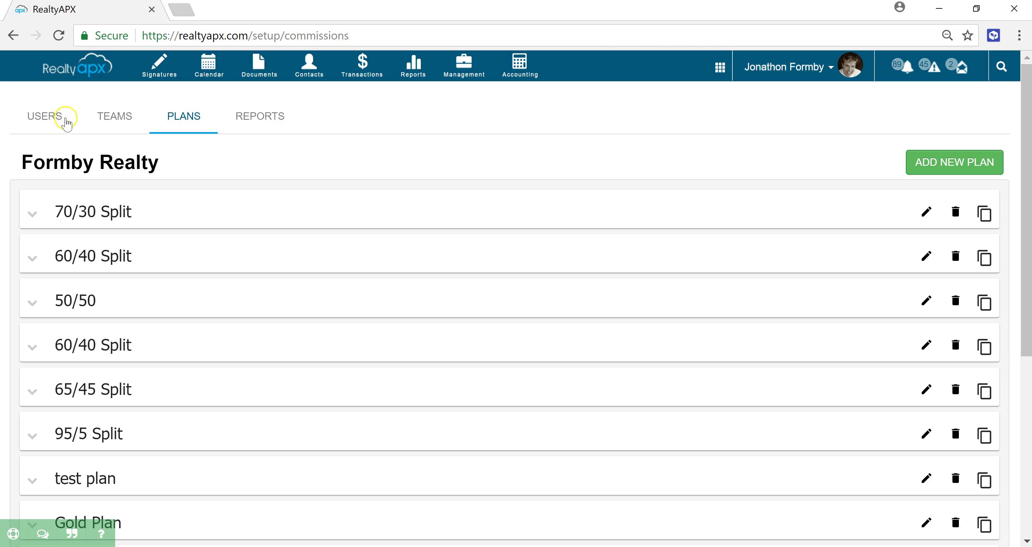
Open the commission settings of the second user in the users list and select the Bronze Plan as commission plan
left_click(43, 118)
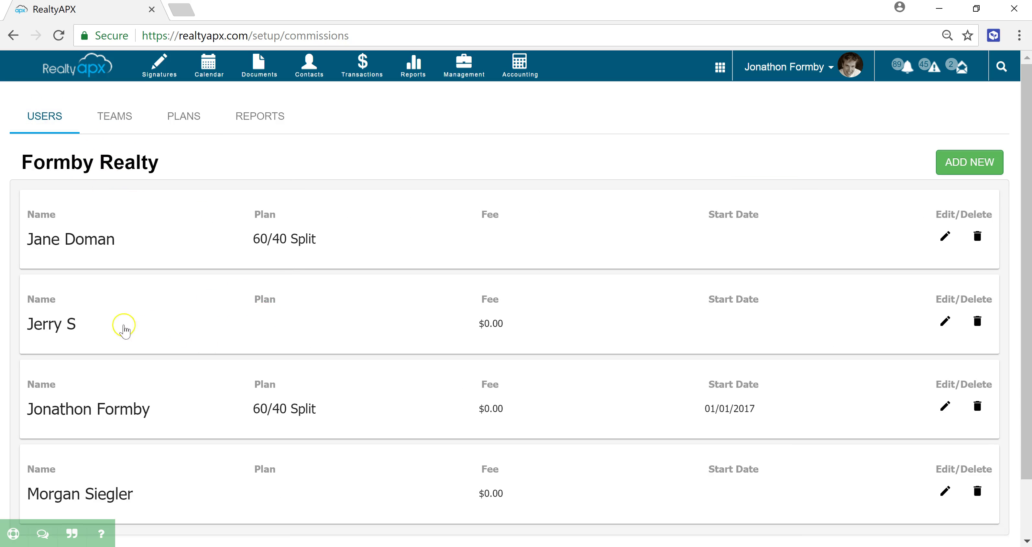
left_click(944, 320)
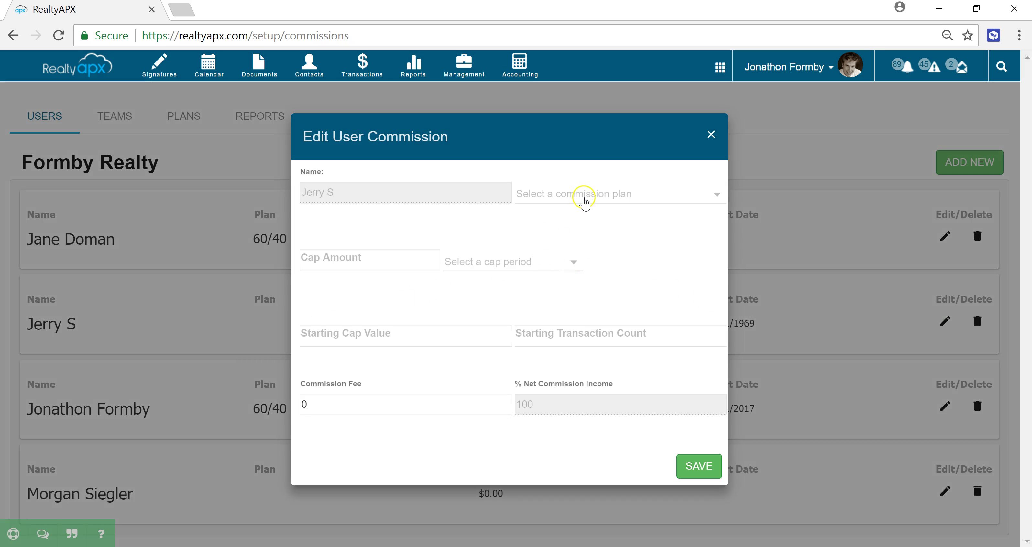
left_click(584, 203)
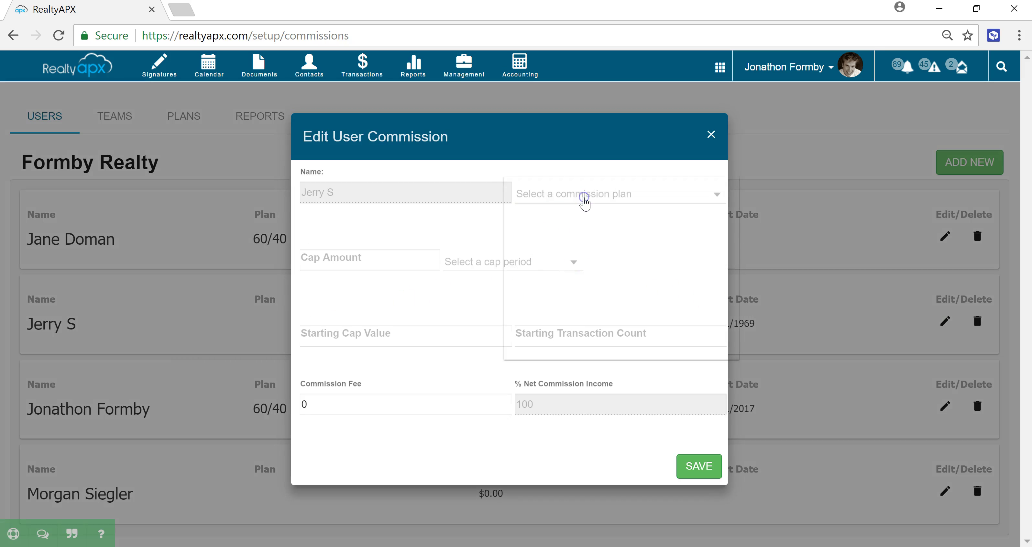
scroll(591, 249, "down", 3)
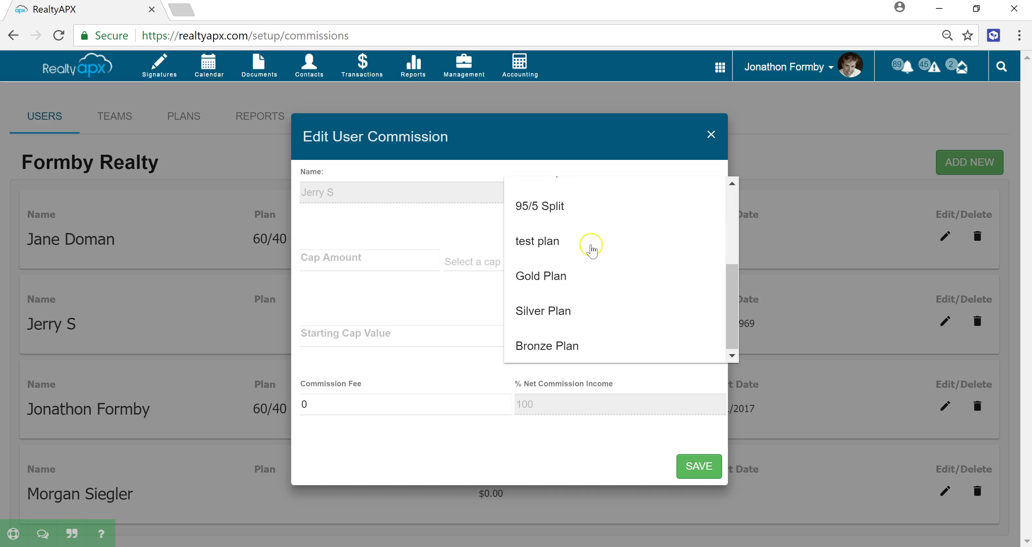
left_click(571, 346)
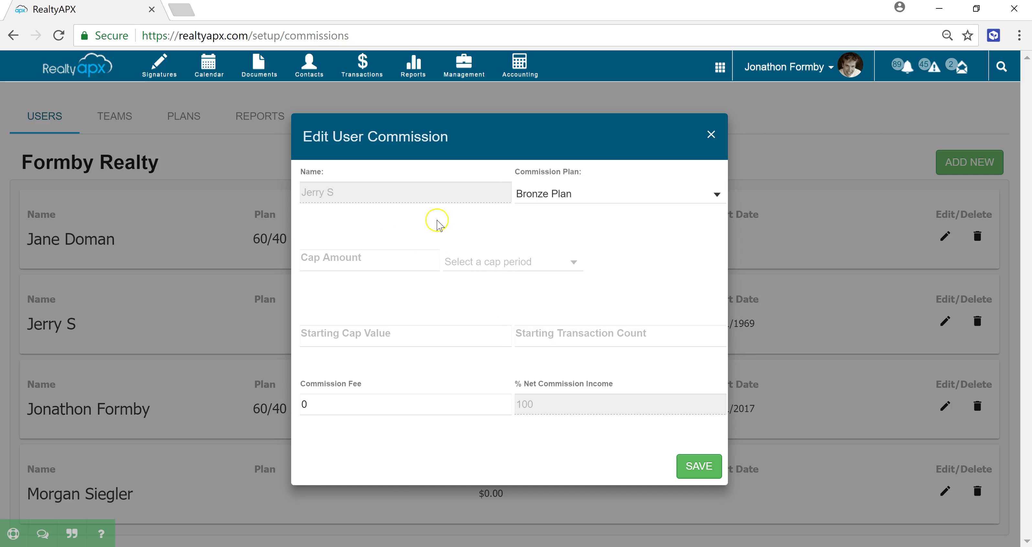
Check the Bronze Plan's maximum cap value in its plan settings, then close them without changes
left_click(333, 260)
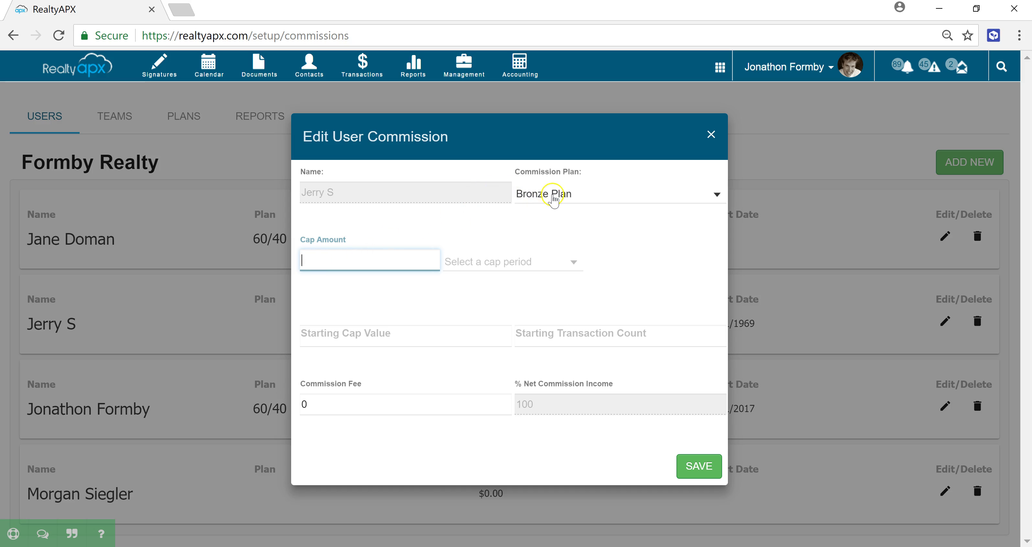
left_click(504, 131)
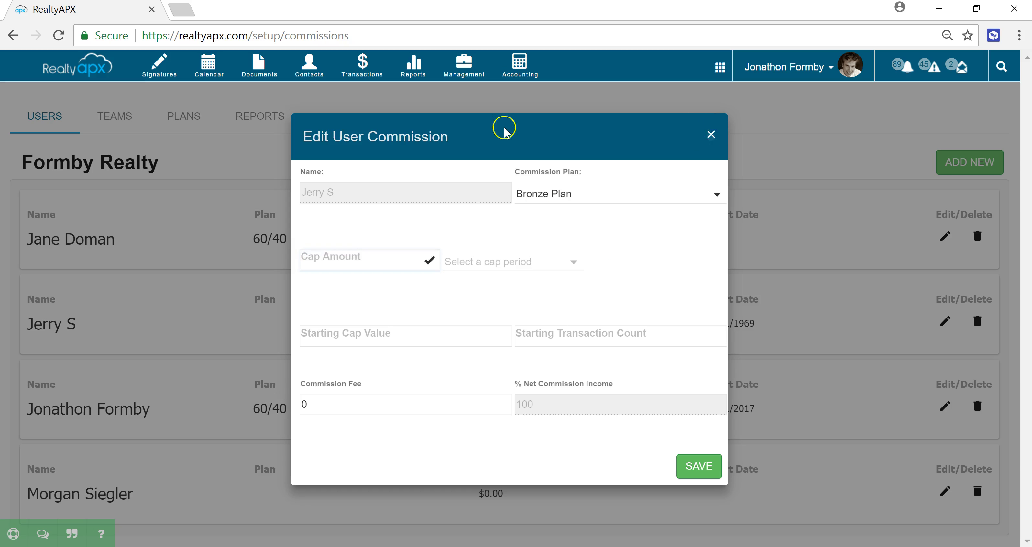
left_click(216, 111)
left_click(216, 113)
scroll(568, 461, "down", 2)
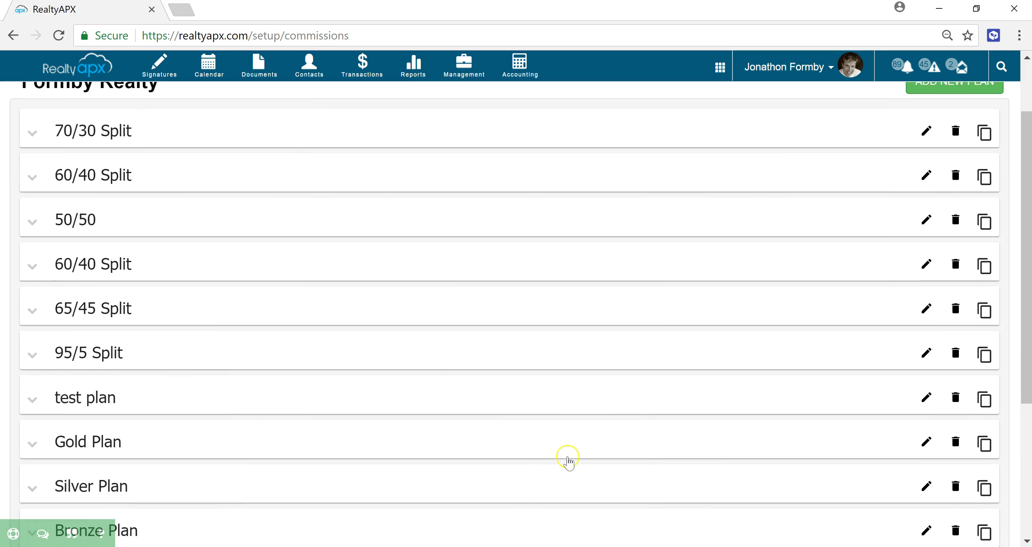
scroll(568, 461, "down", 3)
left_click(926, 368)
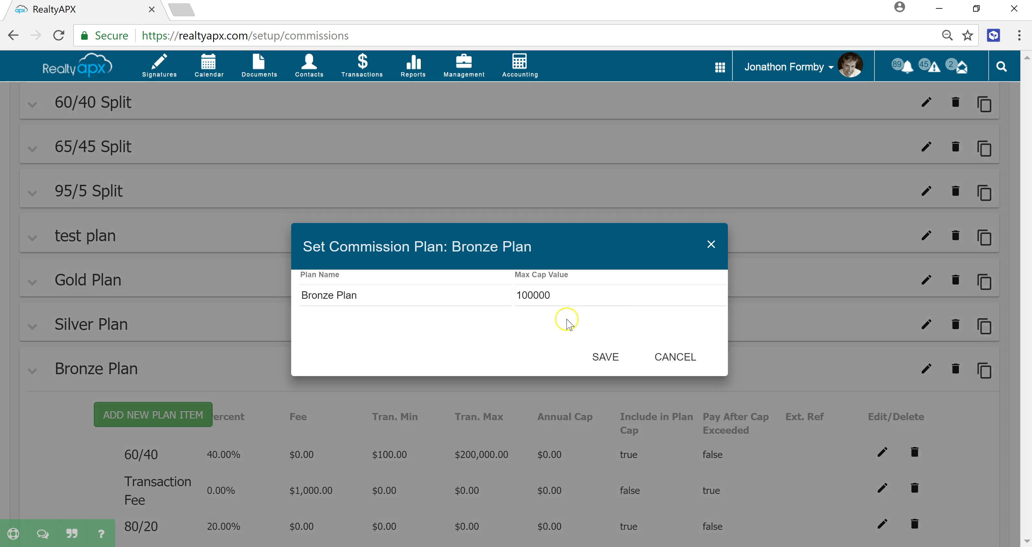
left_click(711, 243)
scroll(241, 313, "up", 5)
Reopen the second user's commission settings and set the cap amount to 80000
left_click(40, 120)
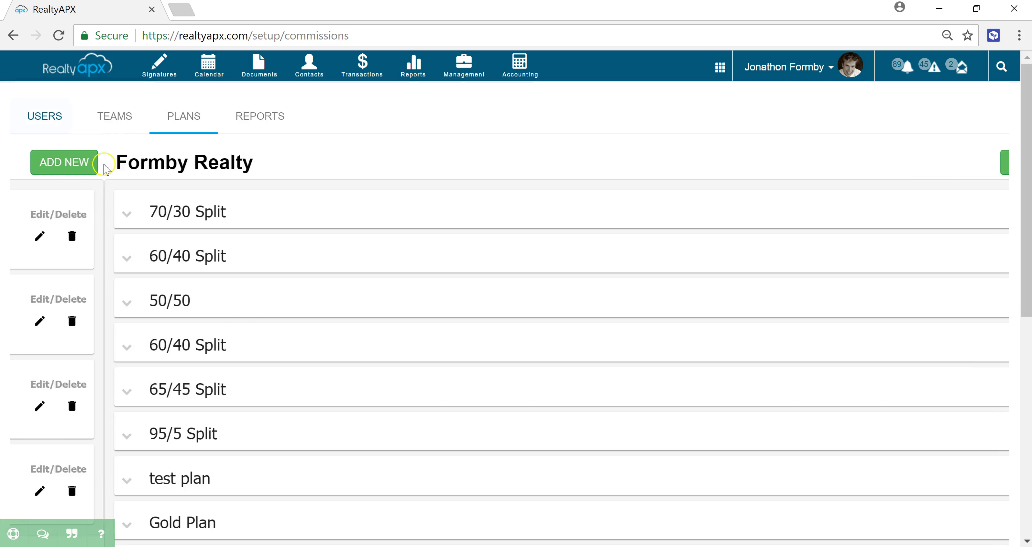
left_click(945, 321)
left_click(317, 259)
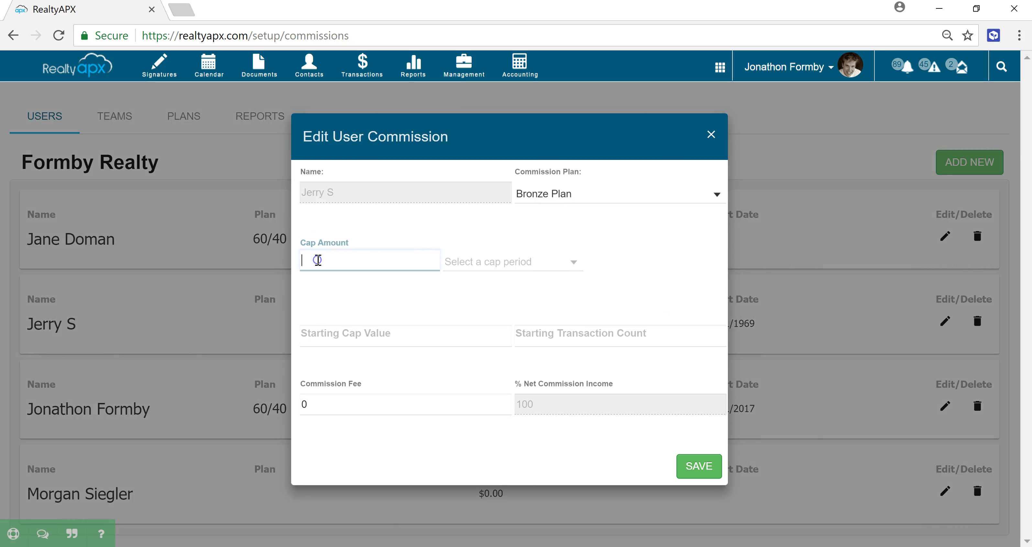
left_click(426, 287)
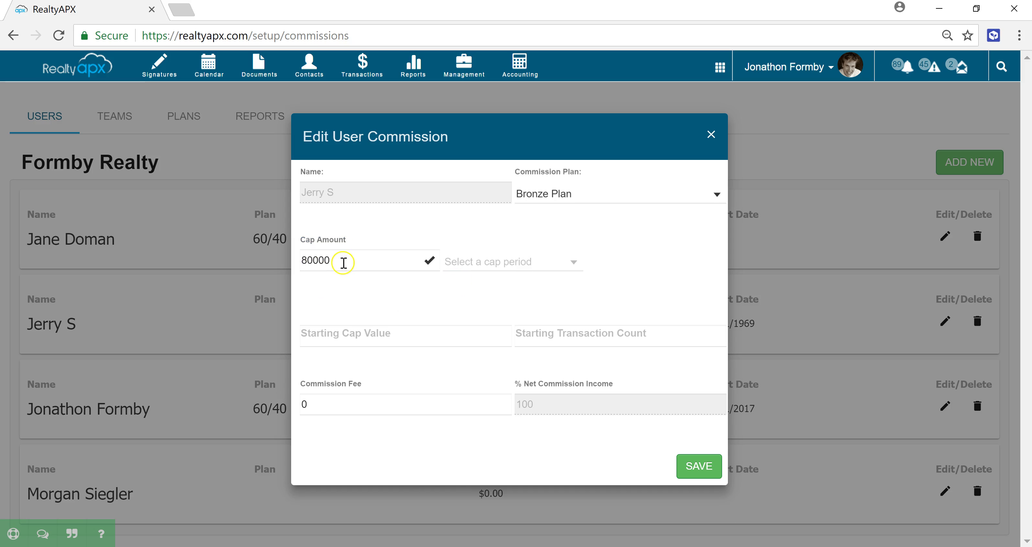
Set the user's cap period to Annual Anniversary with the date 6/13/18
left_click(505, 272)
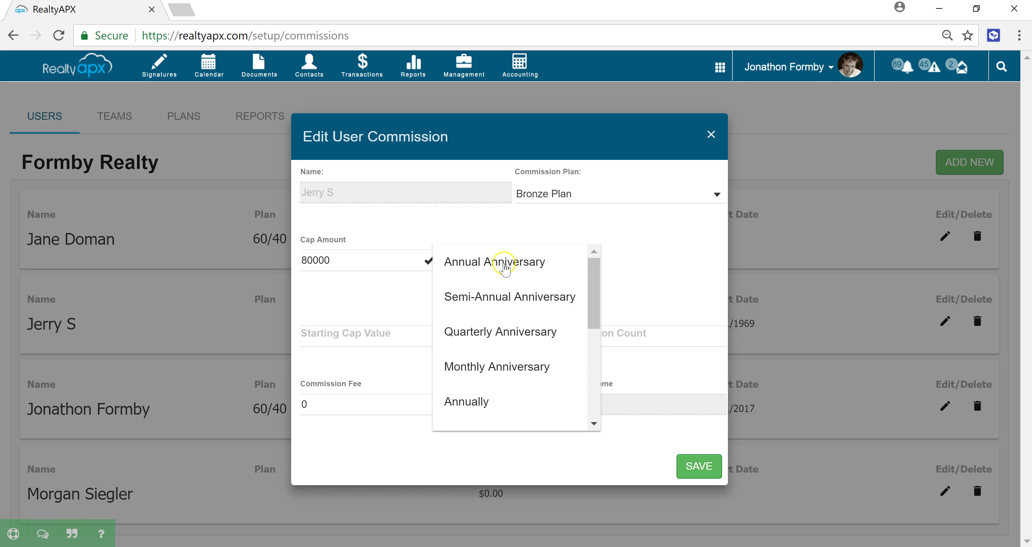
scroll(505, 269, "down", 4)
scroll(464, 321, "up", 4)
left_click(484, 262)
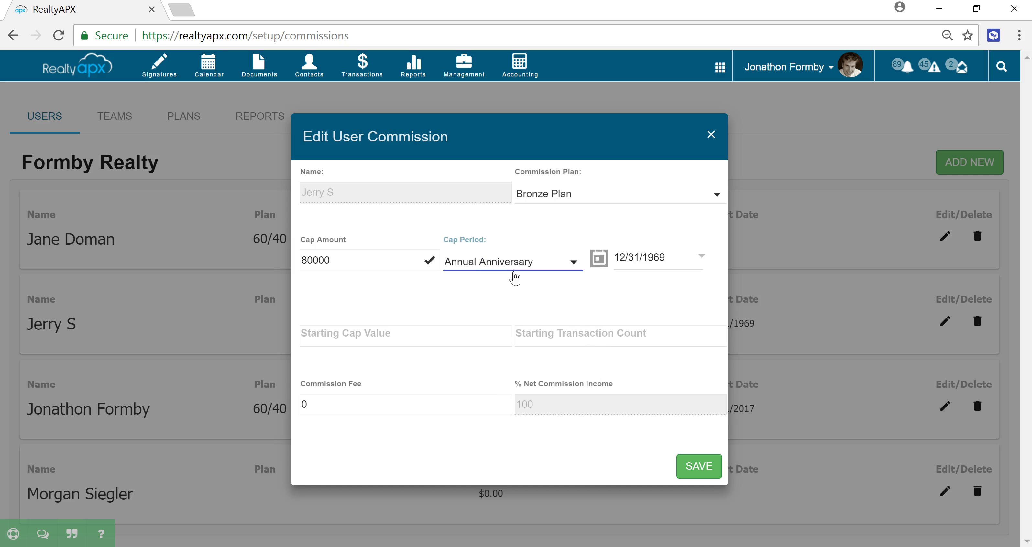
left_click(674, 260)
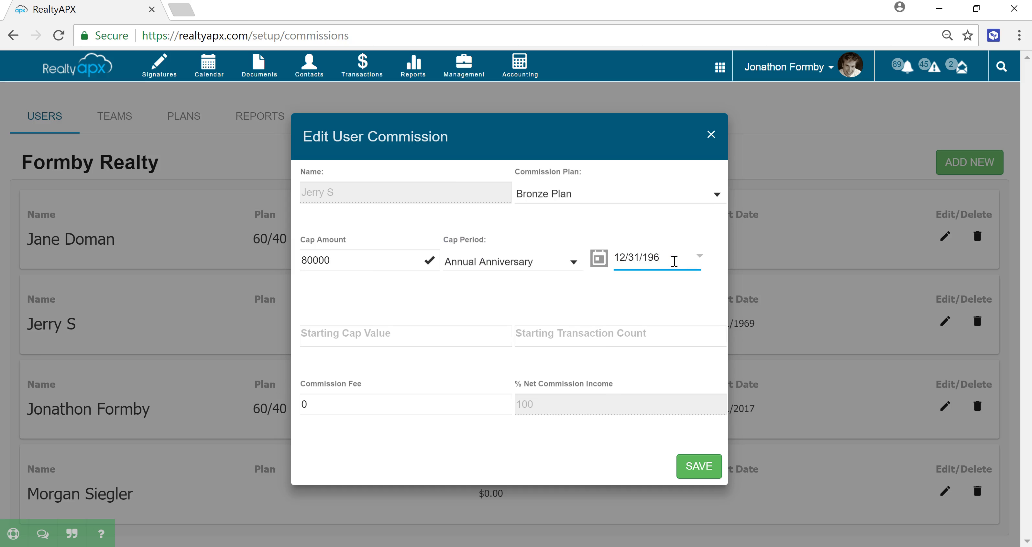
key("BackSpace")
key("BackSpace")
type("6")
left_click(665, 286)
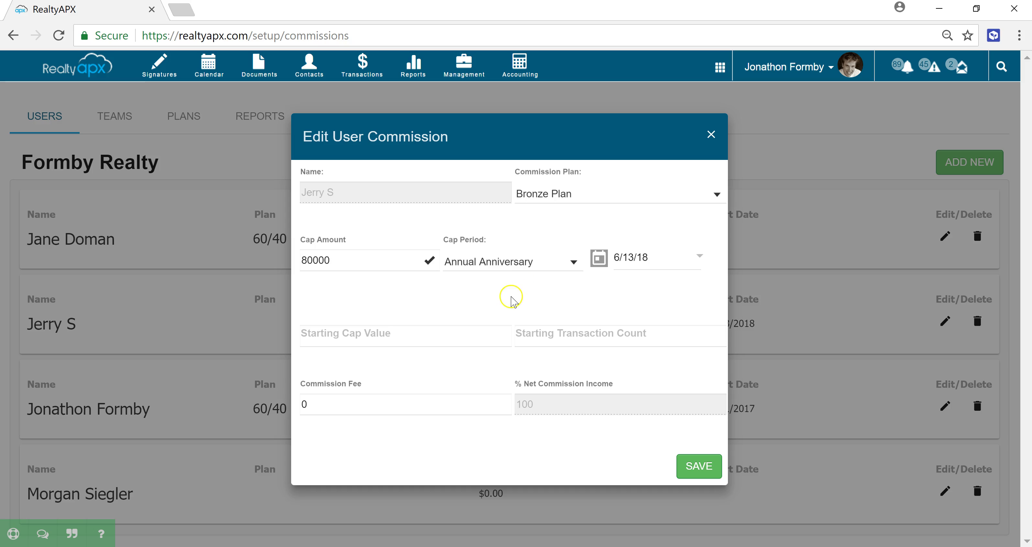
Go through the available cap periods and switch the user's cap period to Annually
left_click(523, 271)
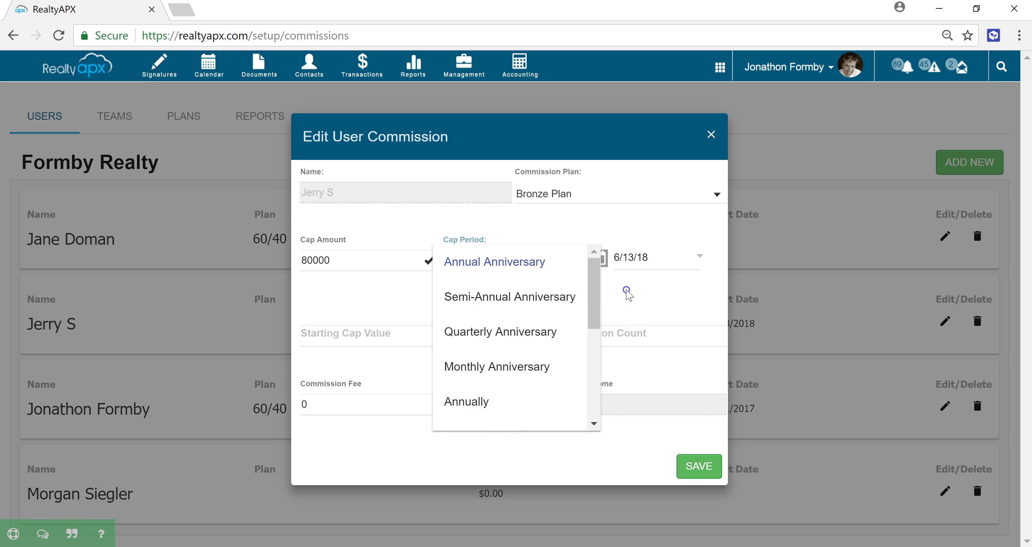
left_click(531, 268)
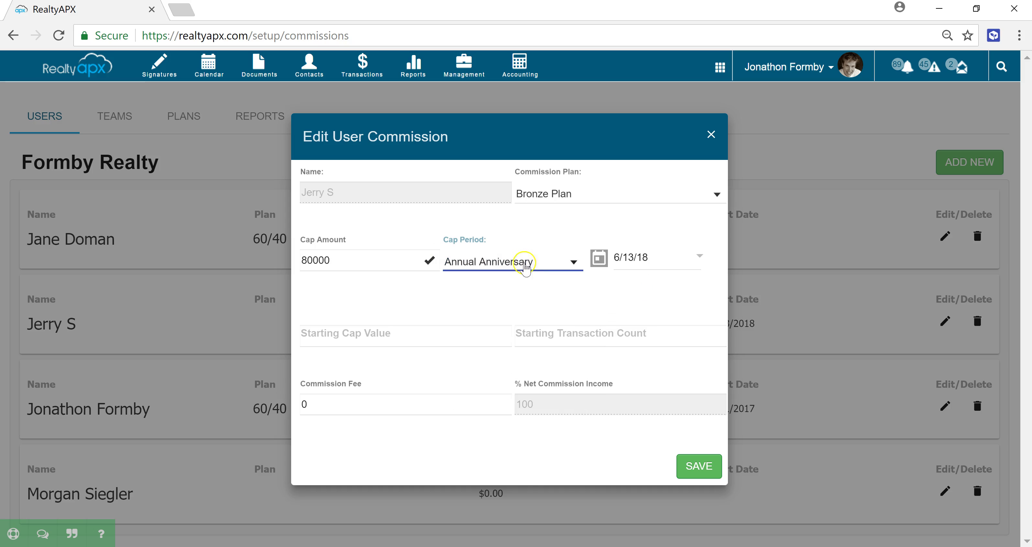
left_click(500, 267)
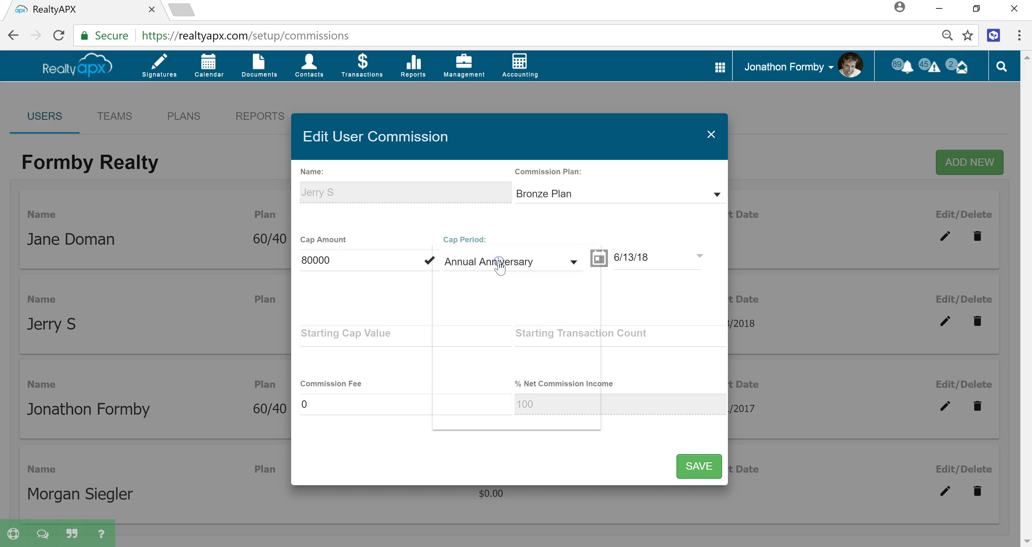
scroll(483, 304, "down", 3)
scroll(489, 316, "up", 2)
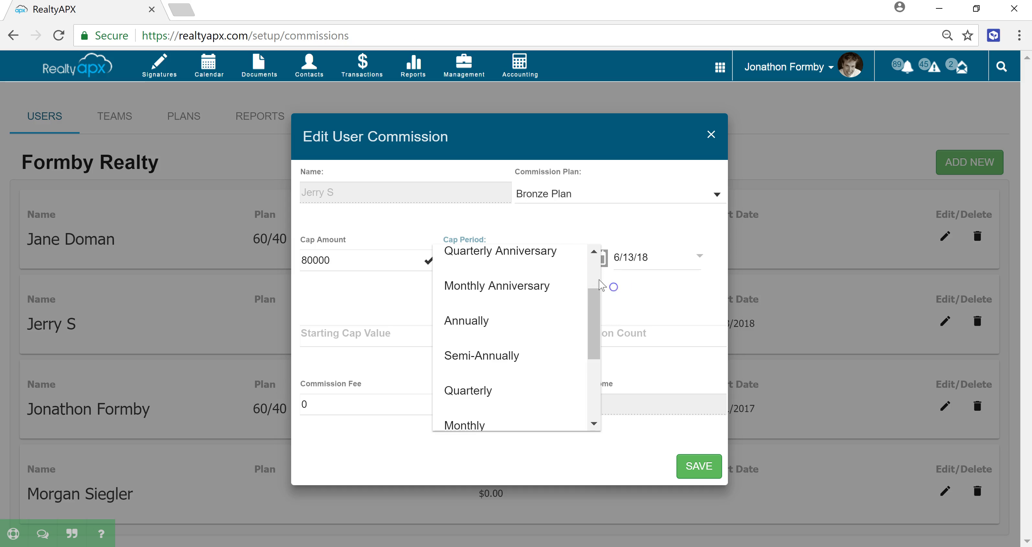
left_click(594, 247)
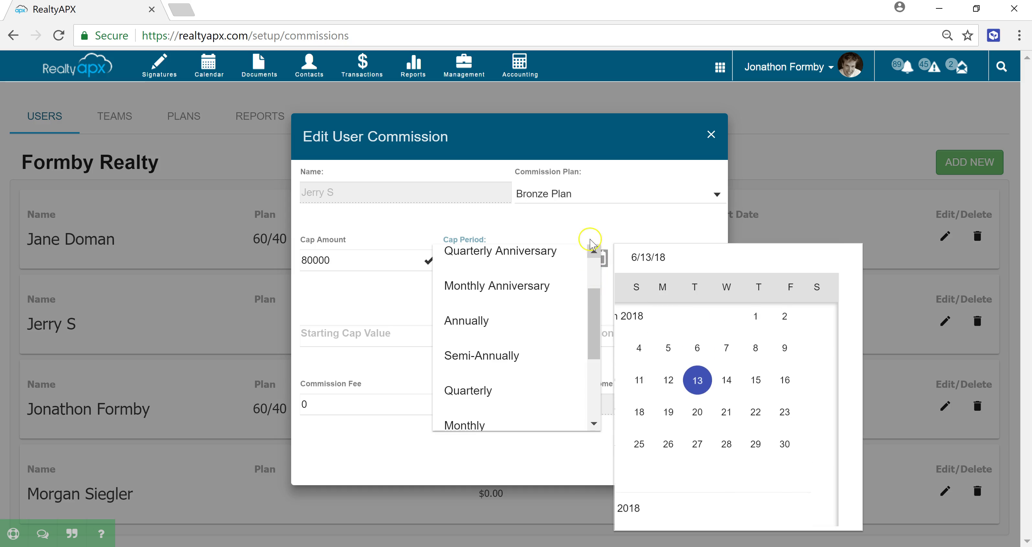
left_click(593, 235)
left_click(467, 325)
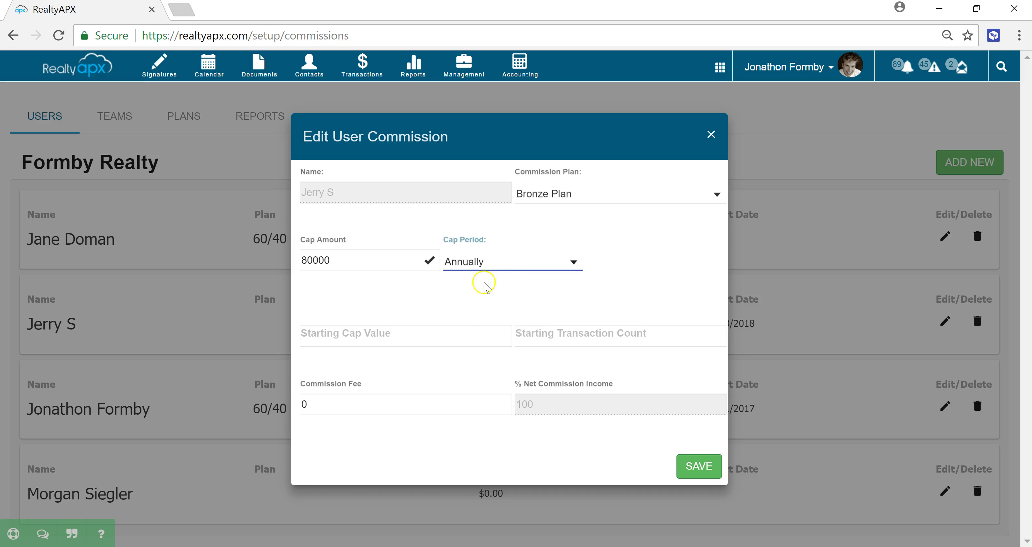
Change the user's cap period to Rolling 12 Months
left_click(482, 265)
left_click(483, 266)
scroll(529, 267, "down", 3)
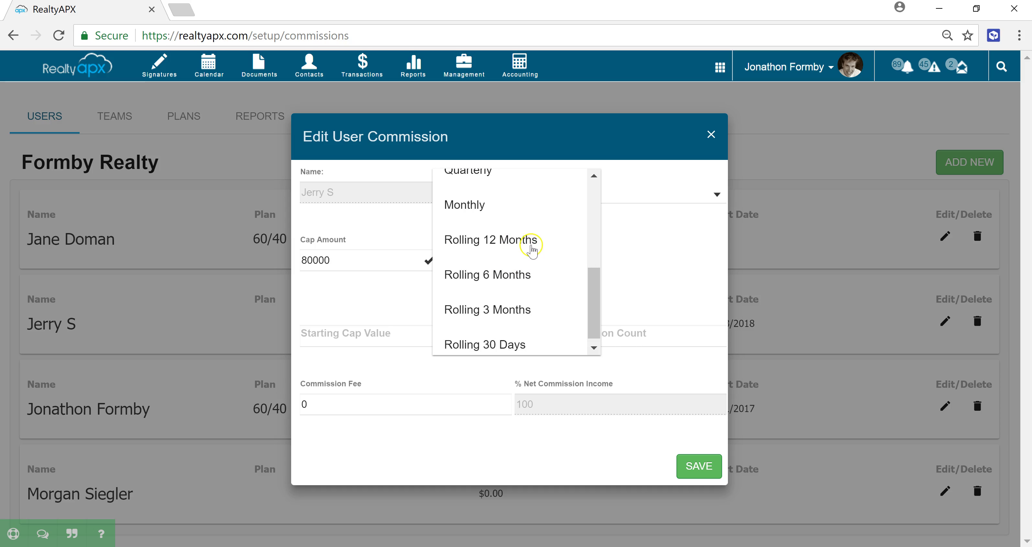
scroll(556, 301, "down", 1)
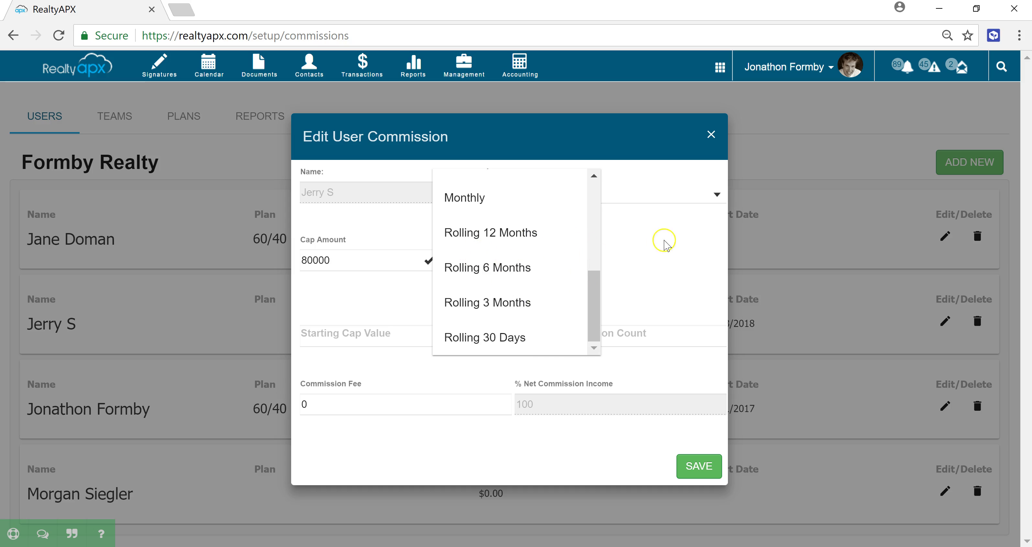
left_click(555, 243)
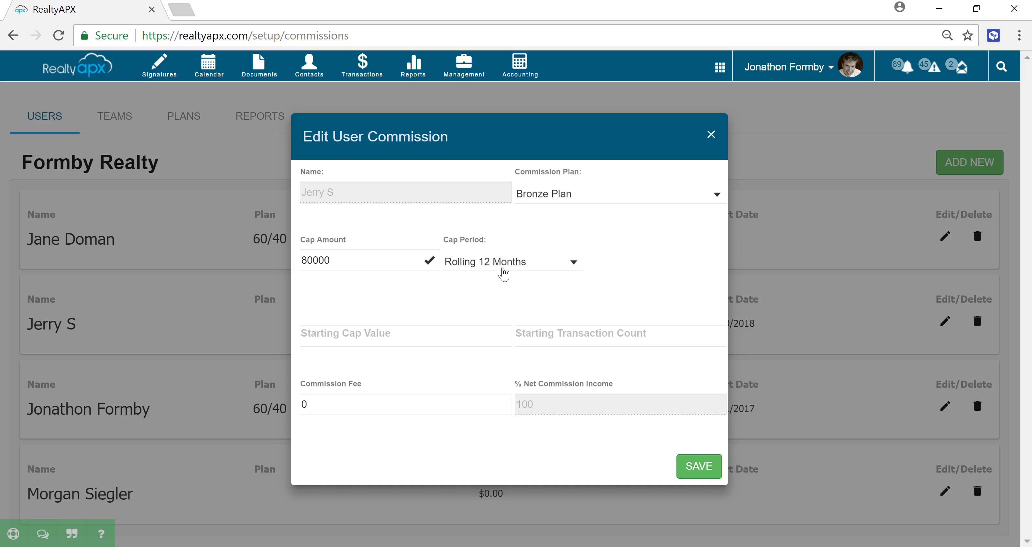
Return the user's cap period to Annual Anniversary
left_click(496, 274)
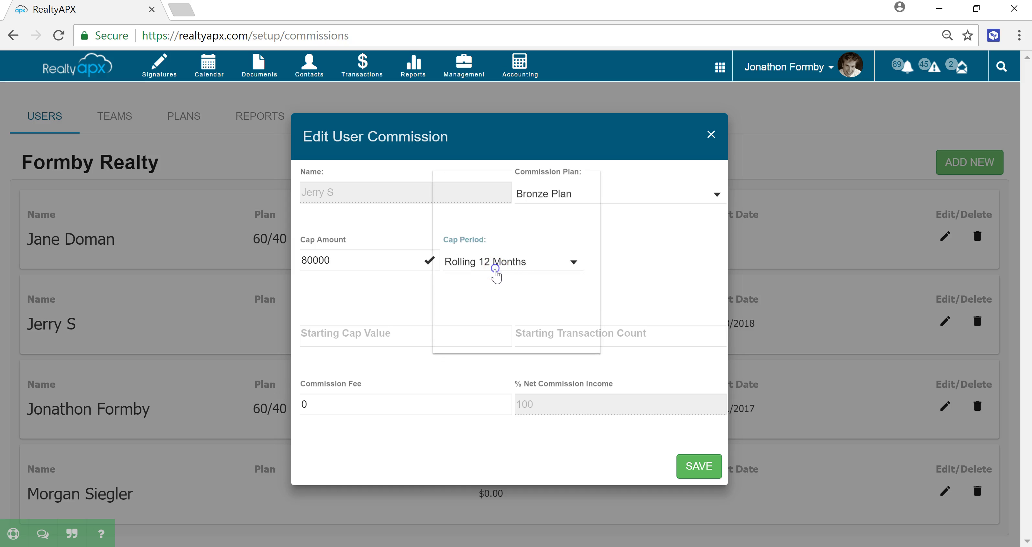
left_click(498, 185)
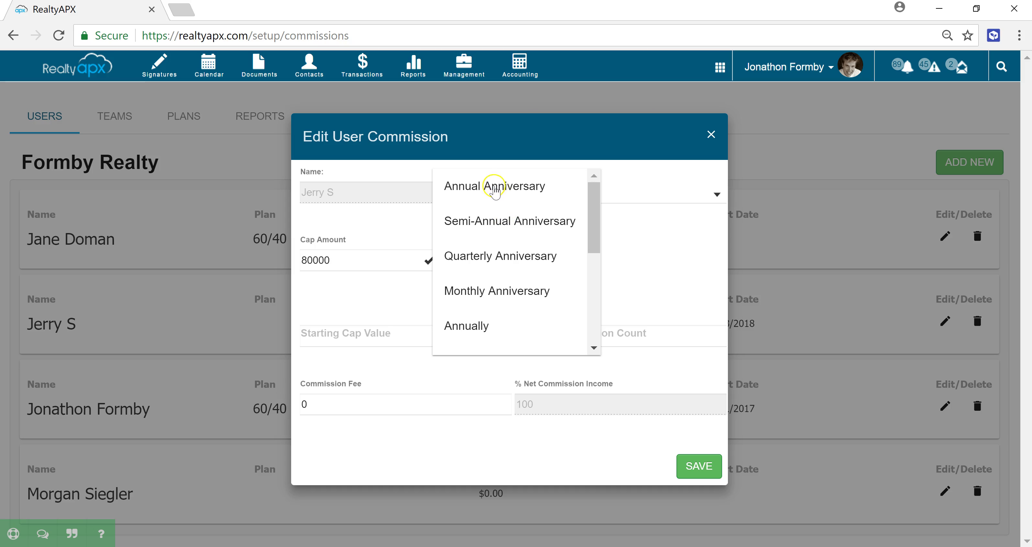
left_click(461, 298)
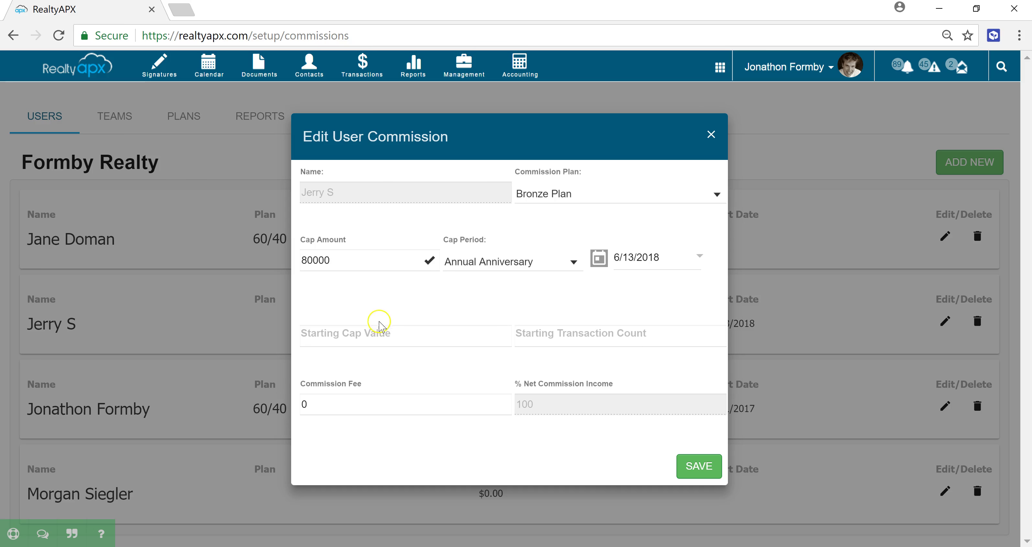
Set the user's starting cap value to 20000, leave the starting transaction count empty and save the commission settings
left_click(391, 338)
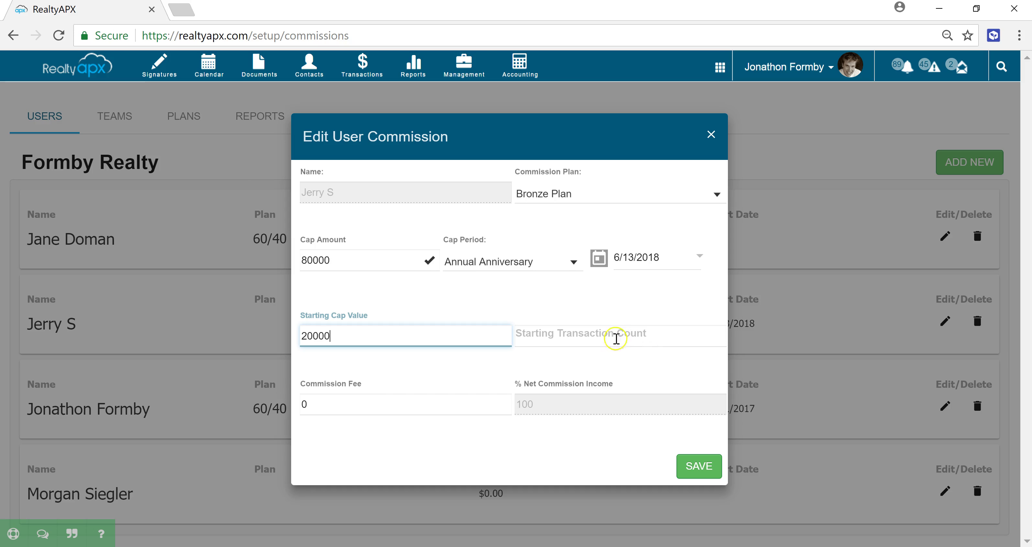
left_click(553, 336)
left_click(580, 336)
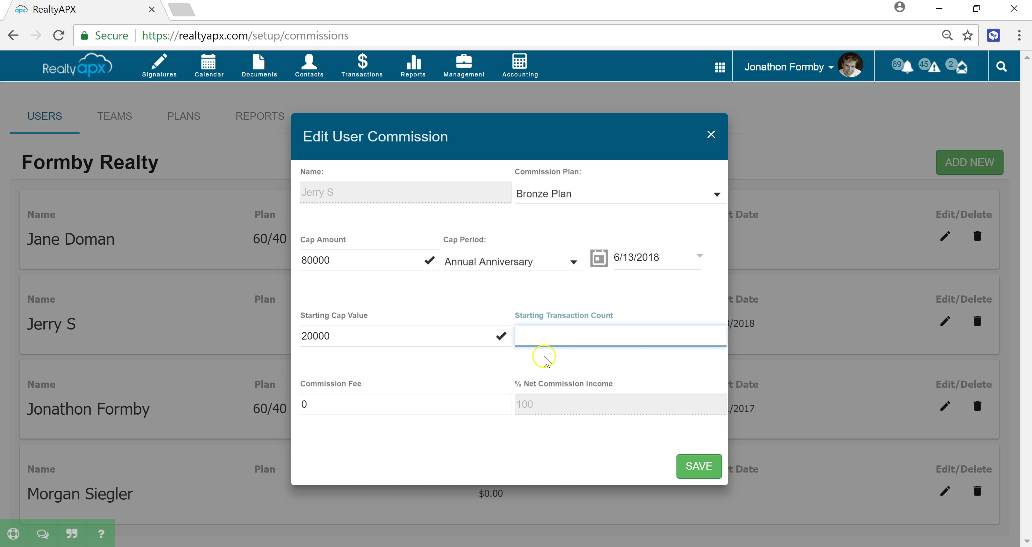
left_click(423, 371)
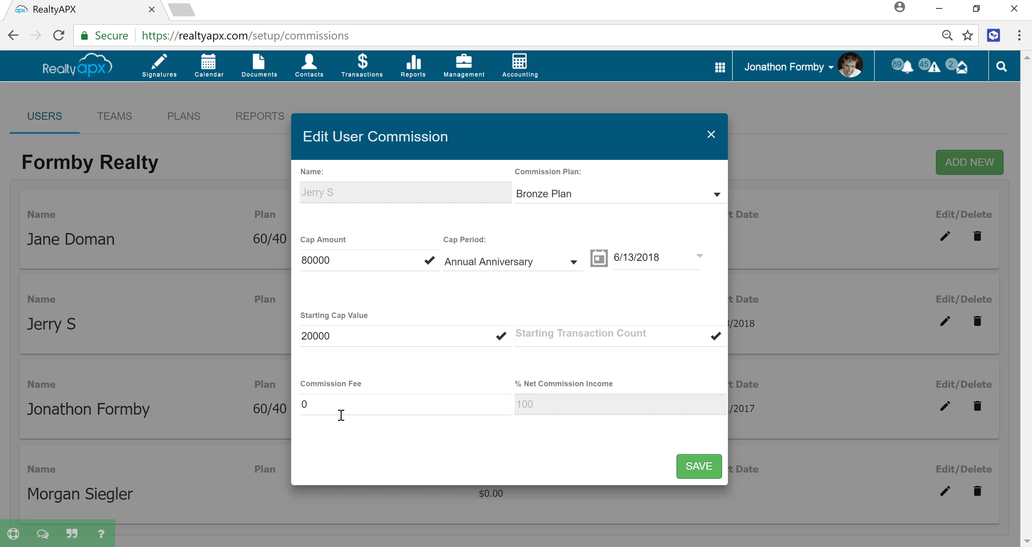
left_click_drag(341, 413, 275, 406)
left_click(428, 450)
left_click(687, 472)
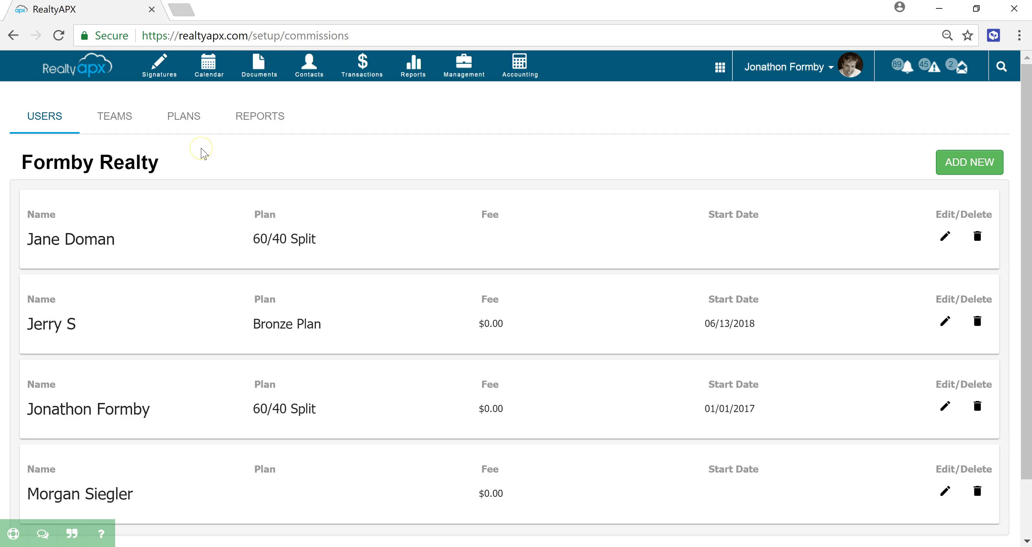
Start a new commission team and name it Delta Team
left_click(122, 125)
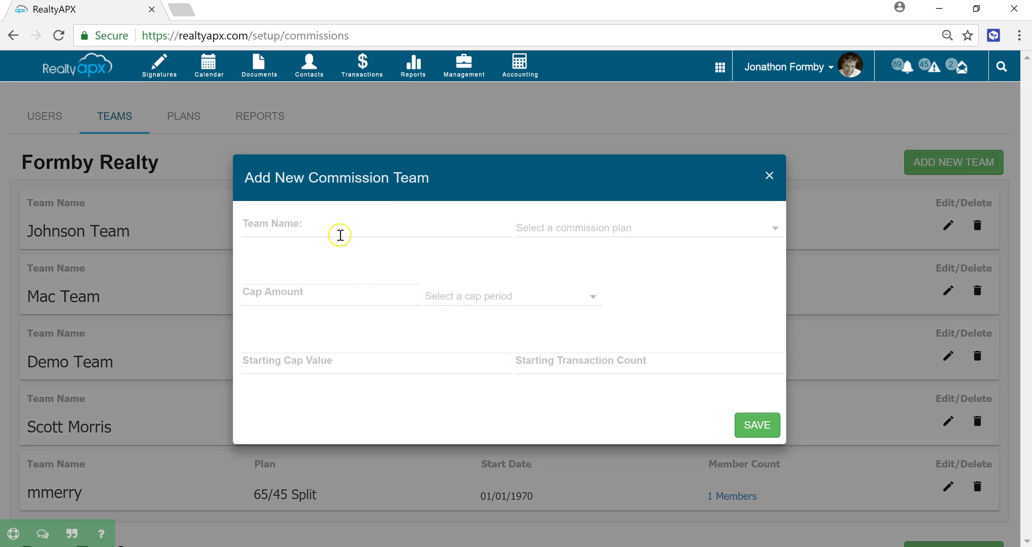
left_click(331, 229)
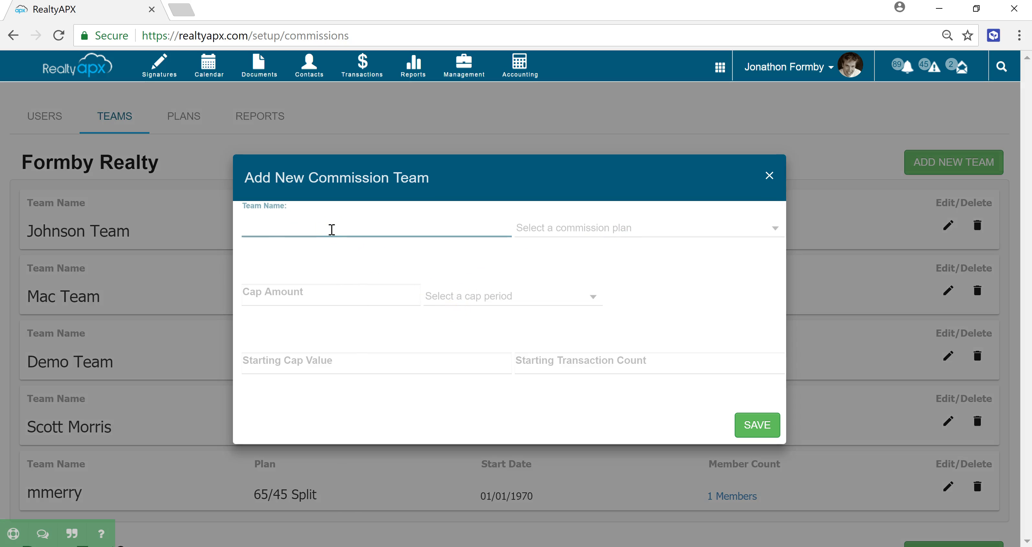
type("Delt")
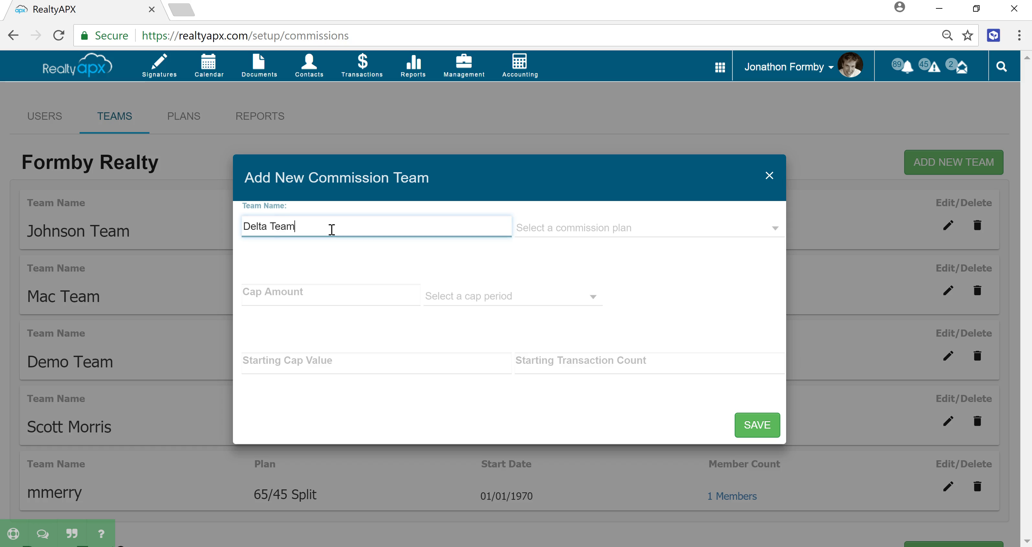
Complete the team name as Delta Team and assign the Silver Plan as its commission plan
type("a Team")
key("Tab")
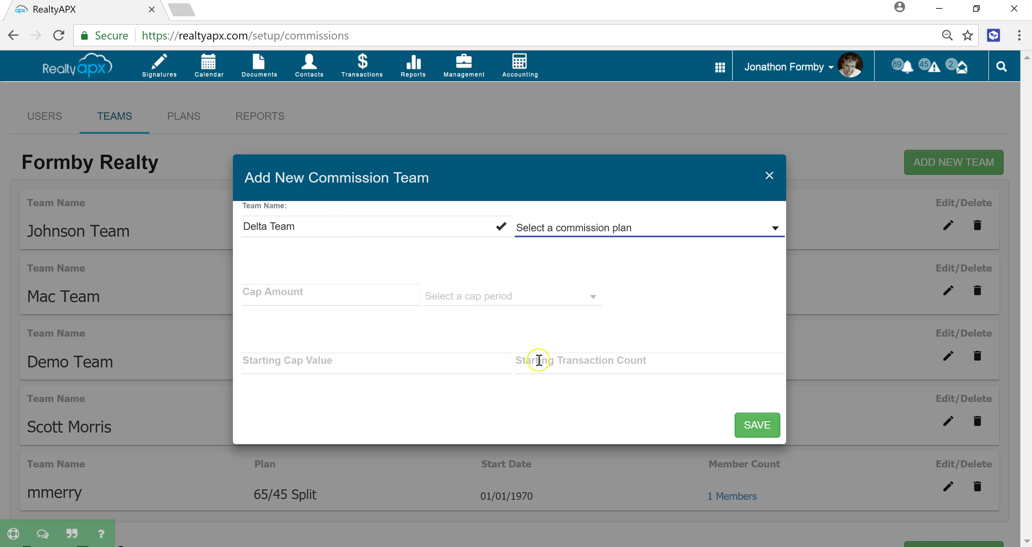
left_click(601, 232)
scroll(605, 265, "down", 3)
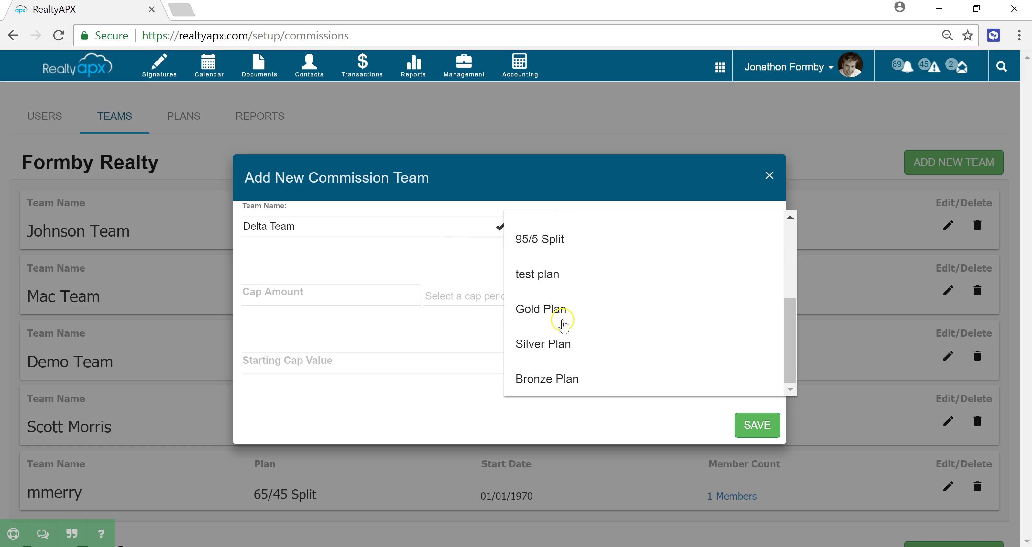
left_click(555, 344)
Leave the cap amount empty, set the cap period to Annual Anniversary starting 6/13/18, and save the new team
left_click(301, 292)
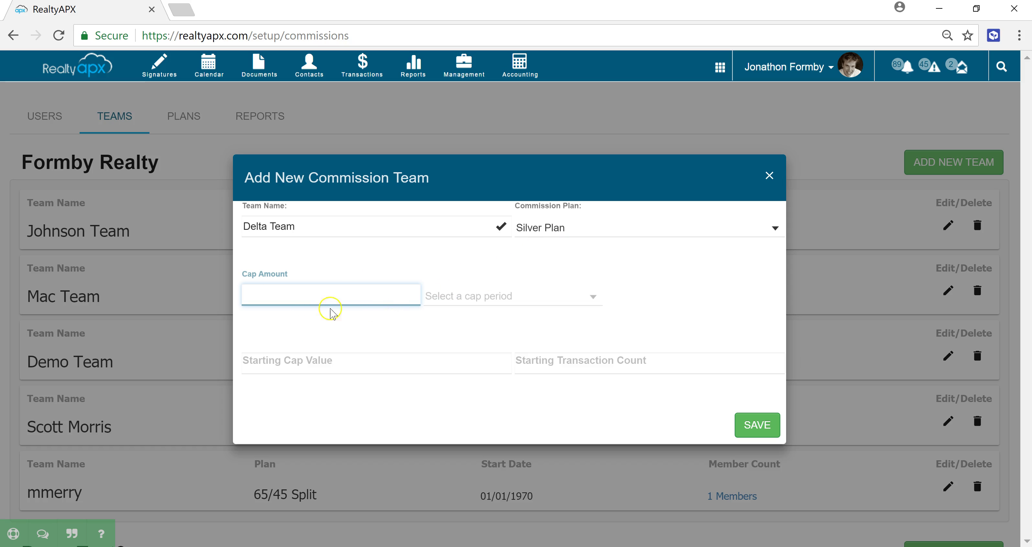
left_click(494, 305)
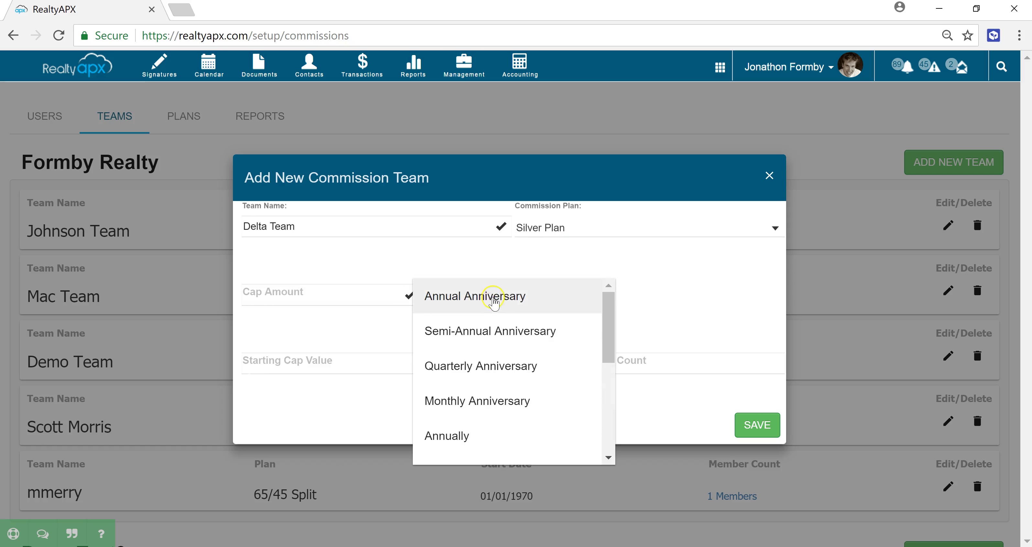
left_click(495, 306)
left_click(676, 299)
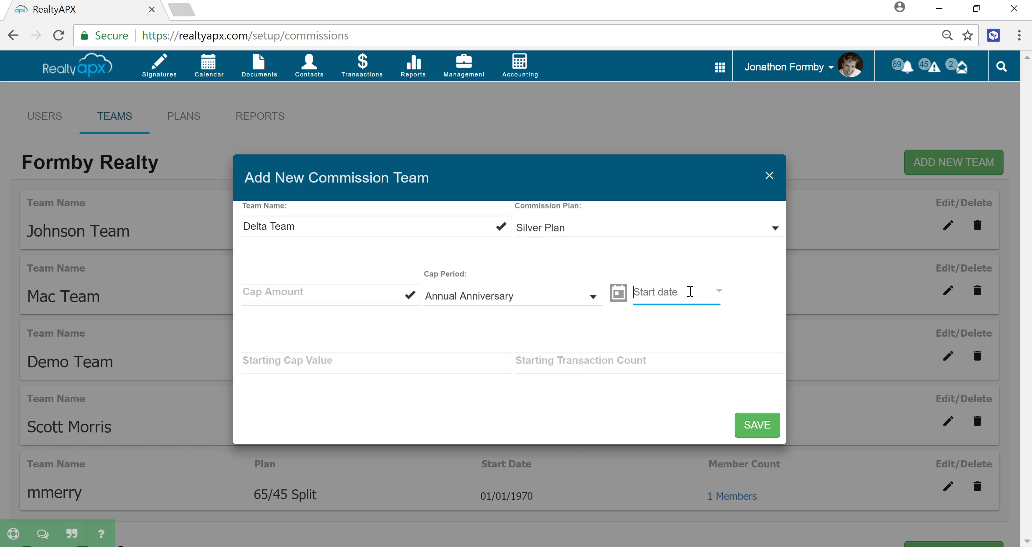
type("6/13/18")
left_click(302, 322)
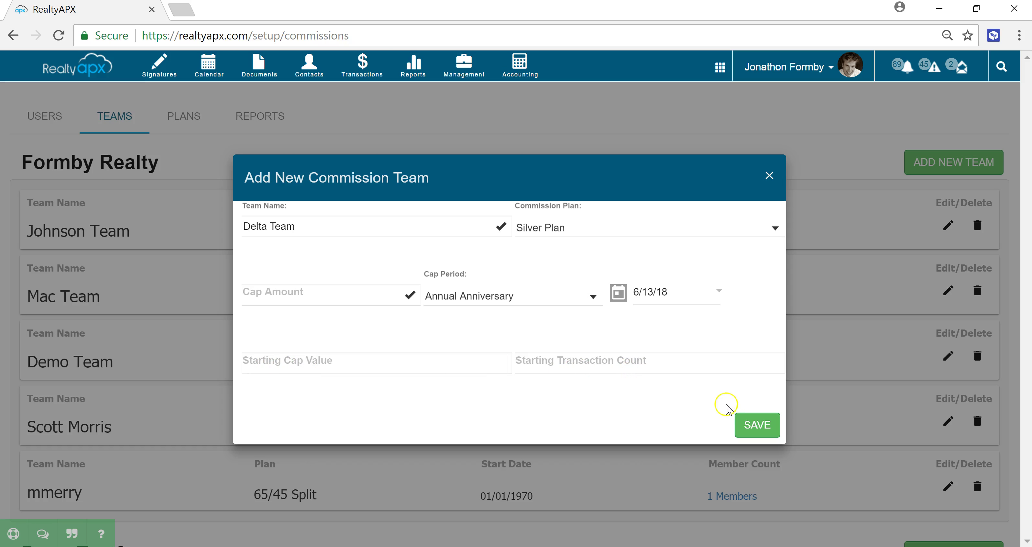
left_click(756, 424)
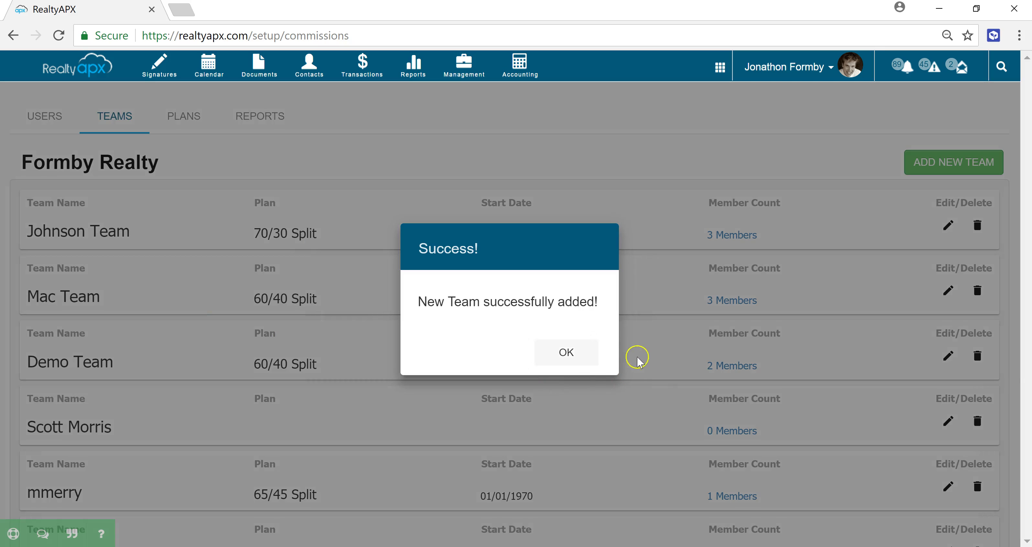
left_click(566, 352)
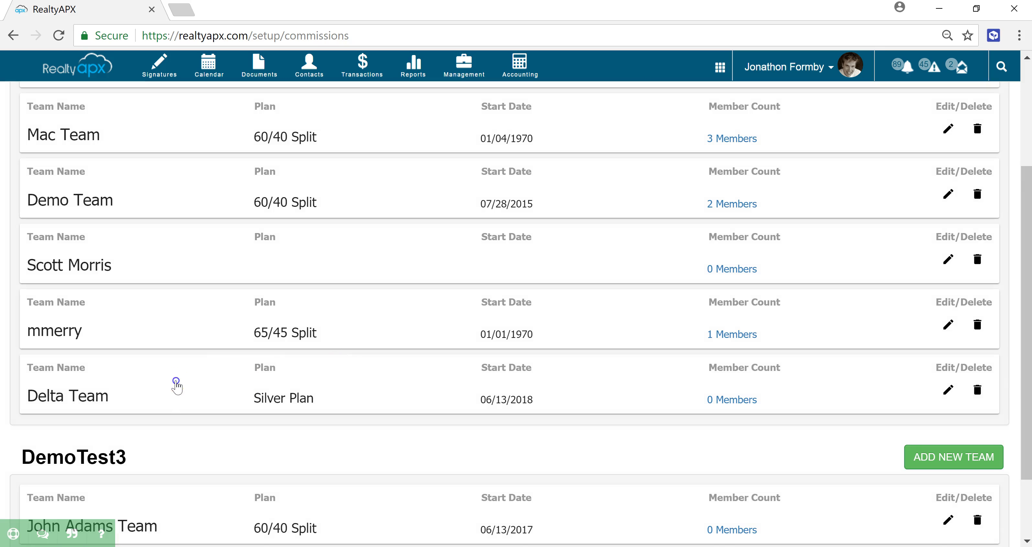
Expand Delta Team, start adding a new member and select the first agent as the team member
left_click(221, 389)
left_click(168, 439)
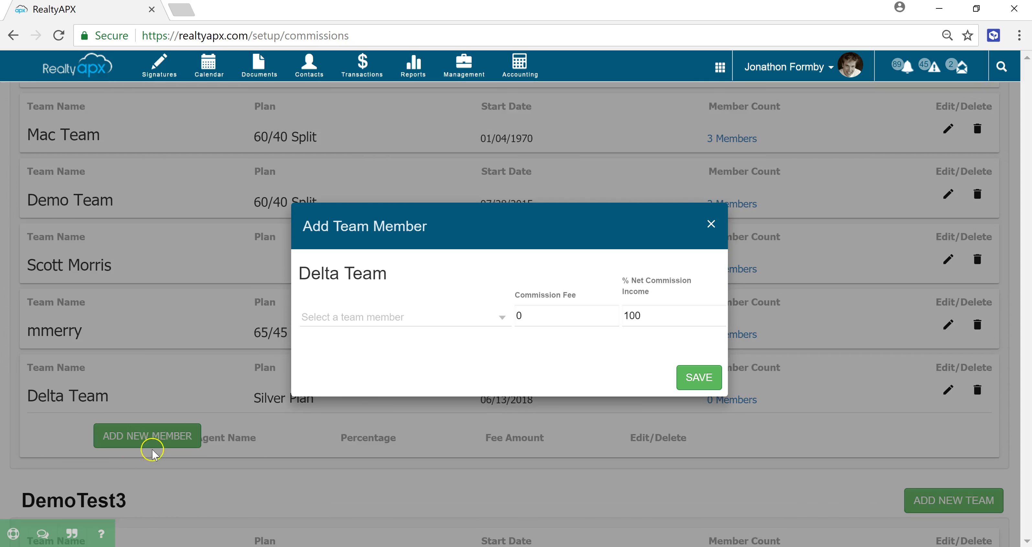
left_click(416, 322)
scroll(409, 325, "down", 2)
scroll(401, 327, "up", 2)
left_click(368, 329)
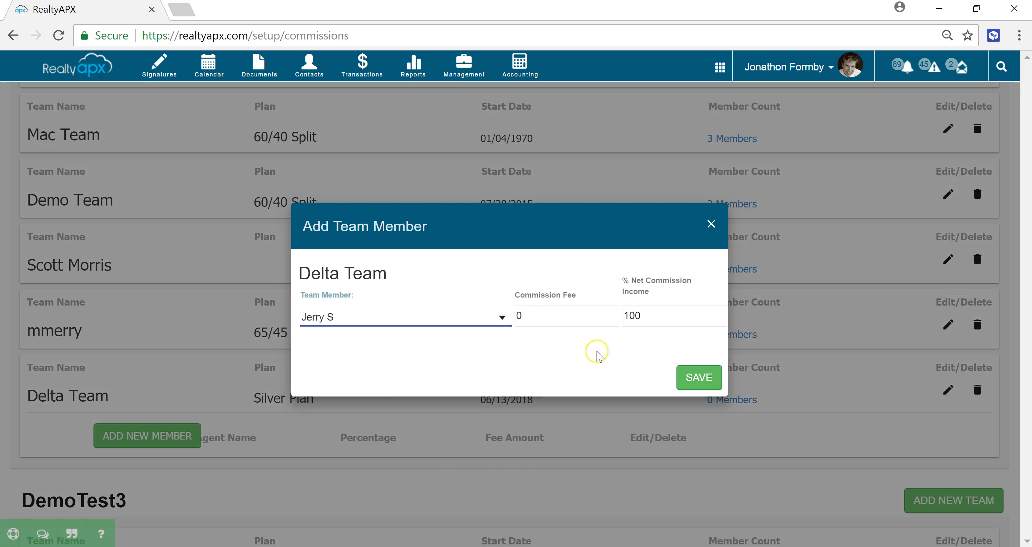
Set the member's commission fee to 100 and net commission income to 50 percent, and save the member
left_click(538, 316)
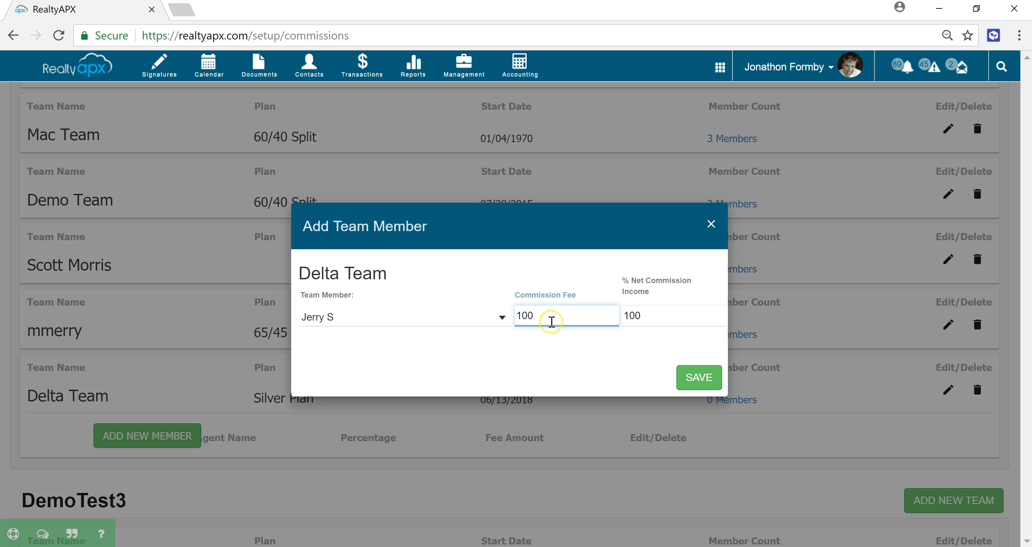
key("Tab")
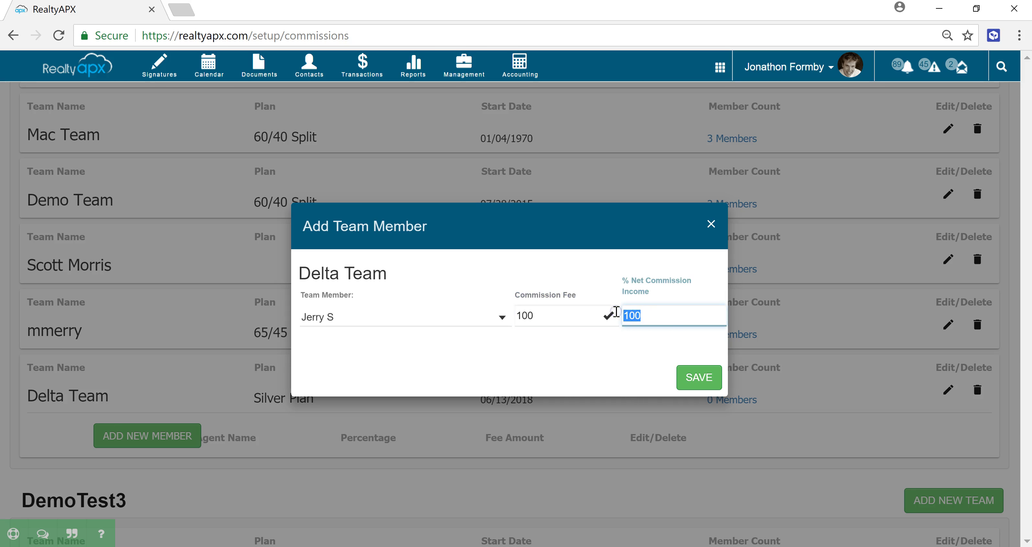
type("90")
left_click(706, 377)
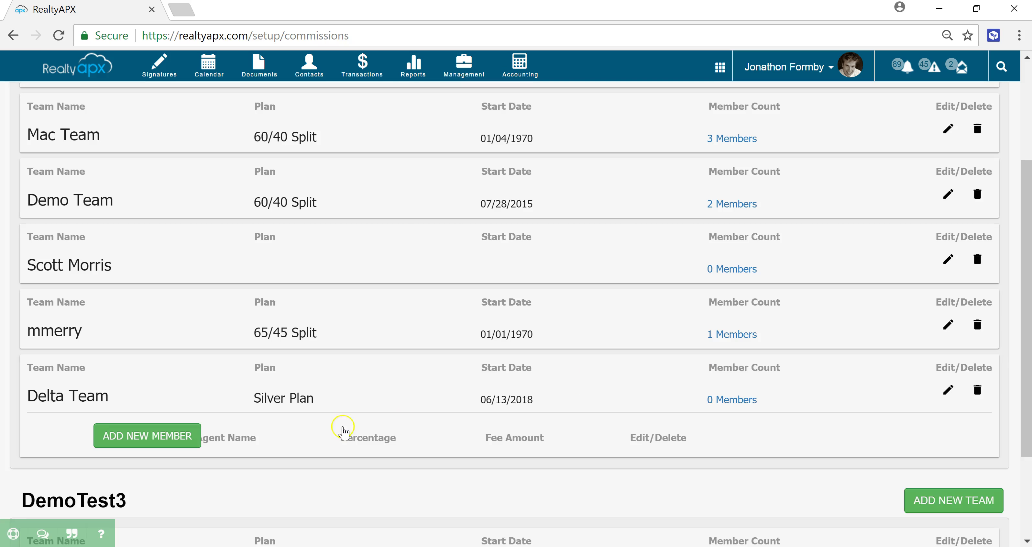
Add a second agent to Delta Team with a commission fee of 0 and 50 percent net commission income, and save
left_click(162, 439)
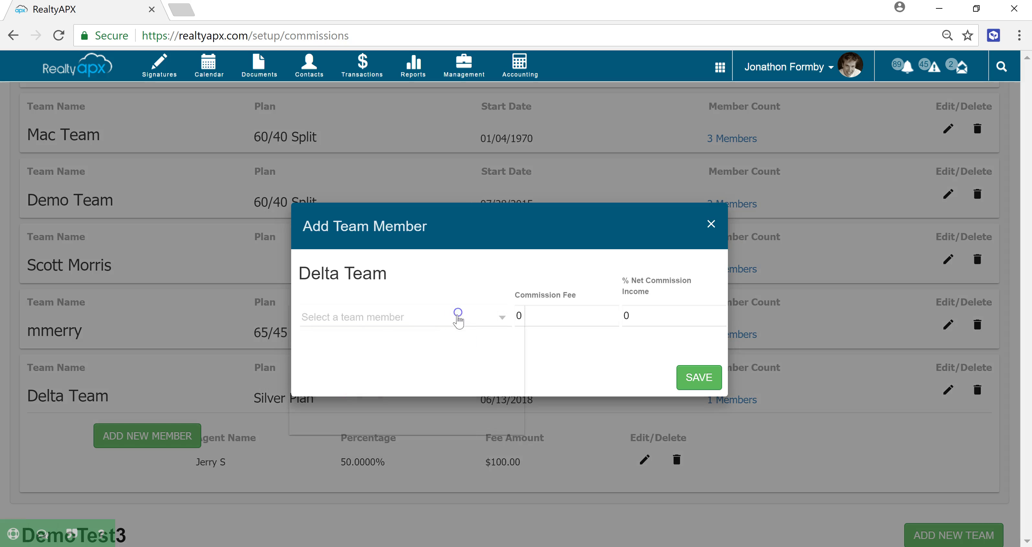
left_click(459, 319)
left_click(376, 421)
left_click(518, 316)
key("Tab")
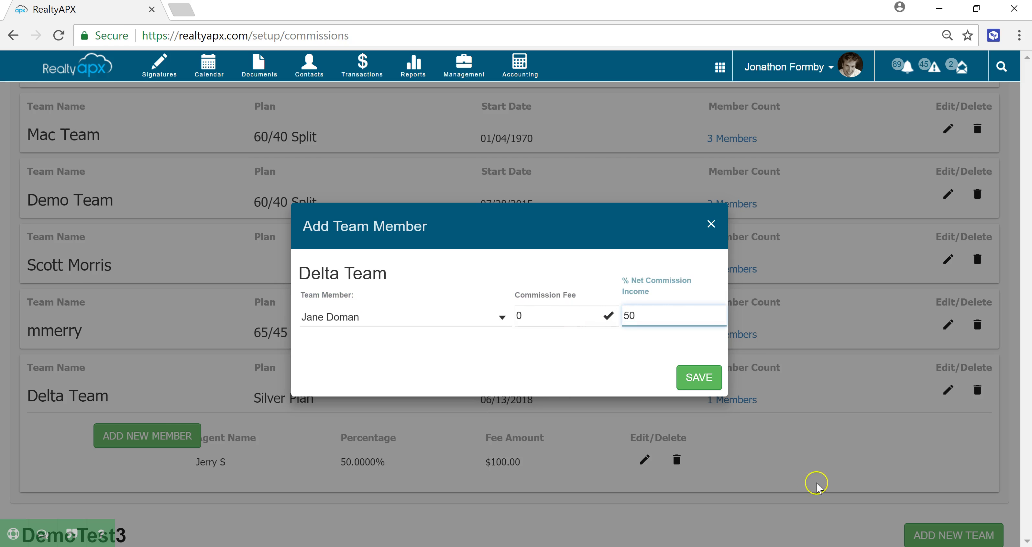
left_click(698, 379)
Review Delta Team's member percentages and fee amounts, and open the team's settings for editing without changing them
scroll(439, 433, "down", 2)
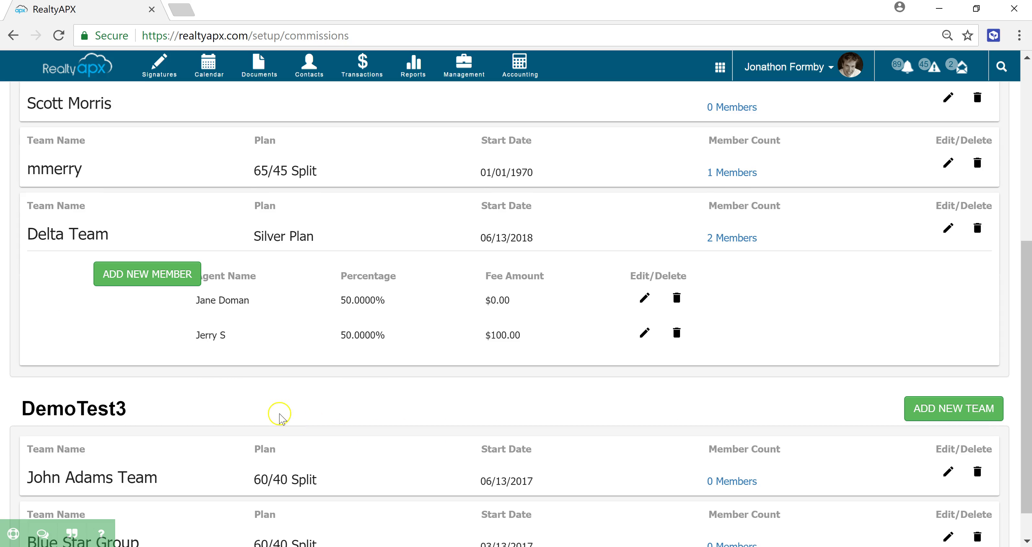
key("ctrl+minus")
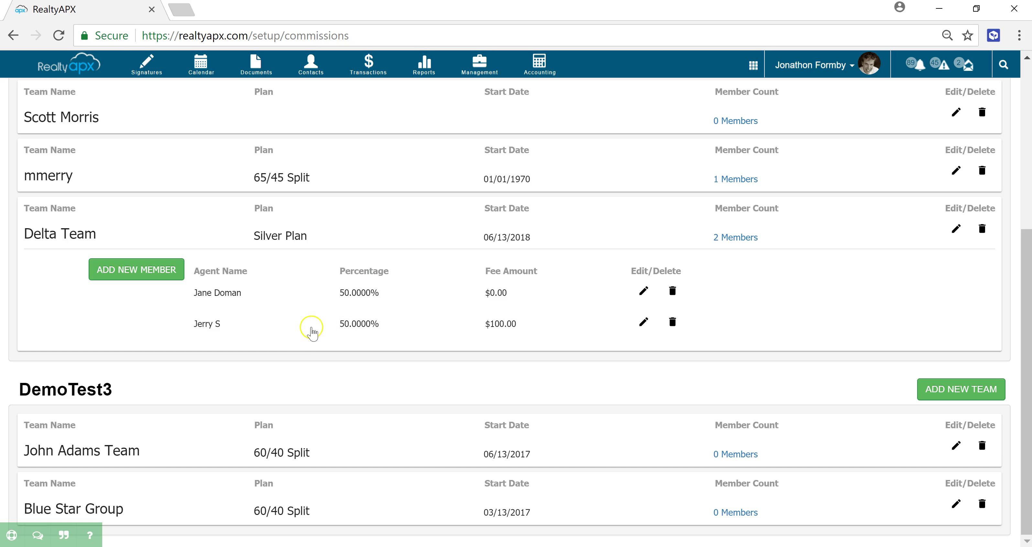
left_click(348, 299)
scroll(422, 309, "up", 3)
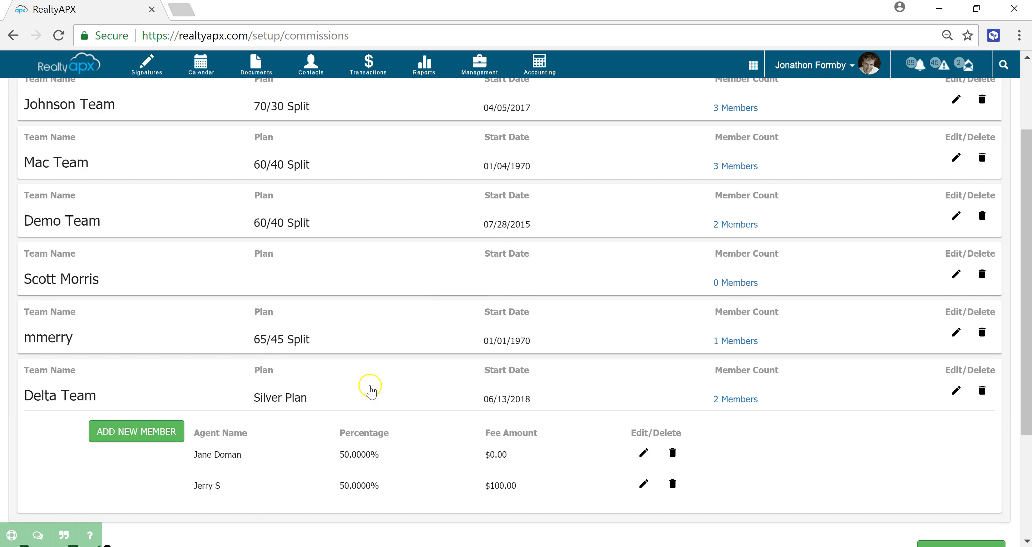
left_click(368, 388)
left_click(955, 387)
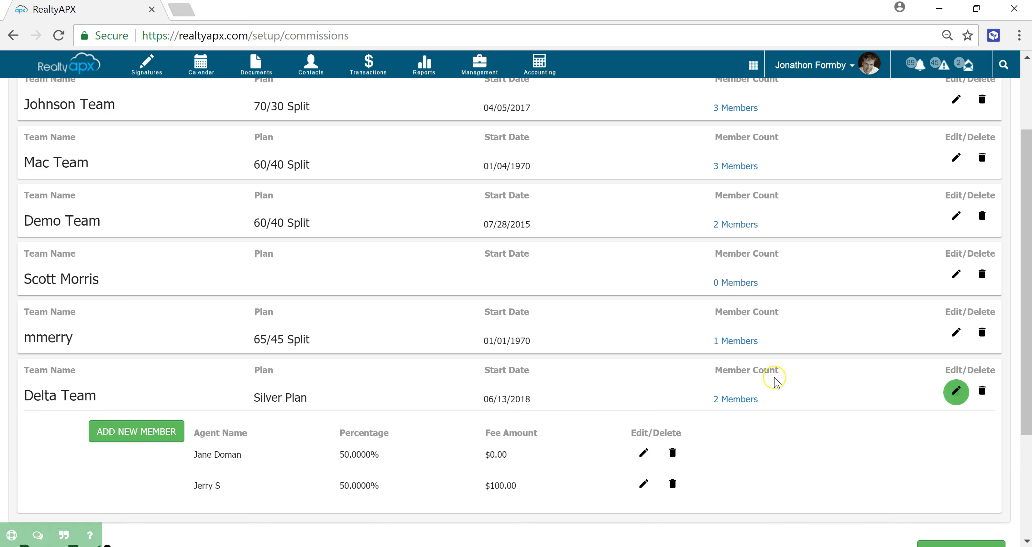
key("Escape")
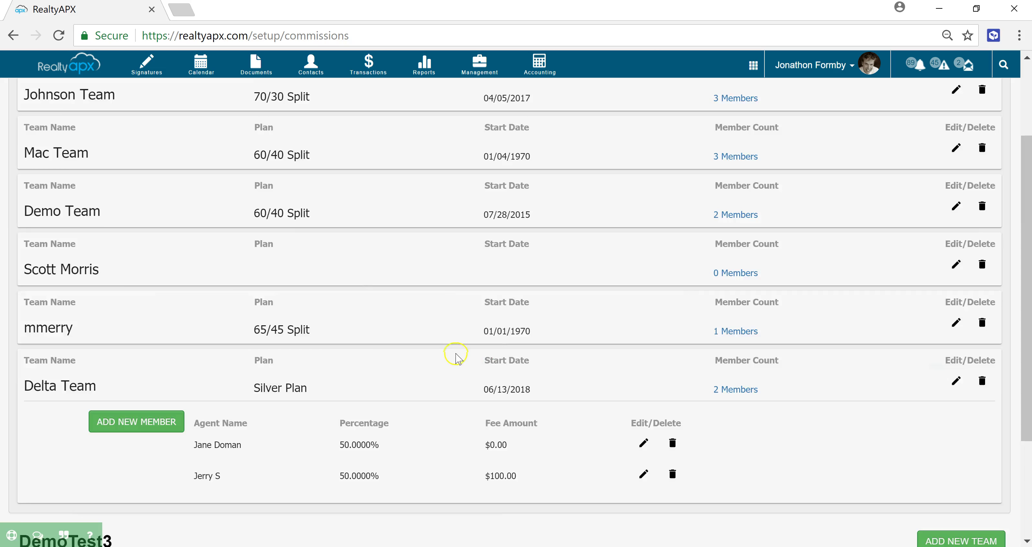
scroll(311, 376, "up", 3)
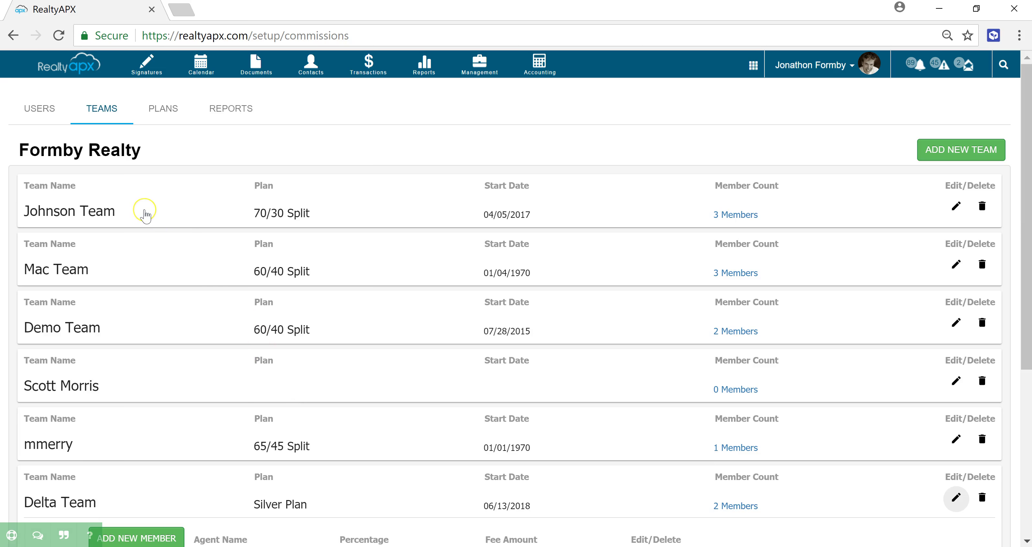